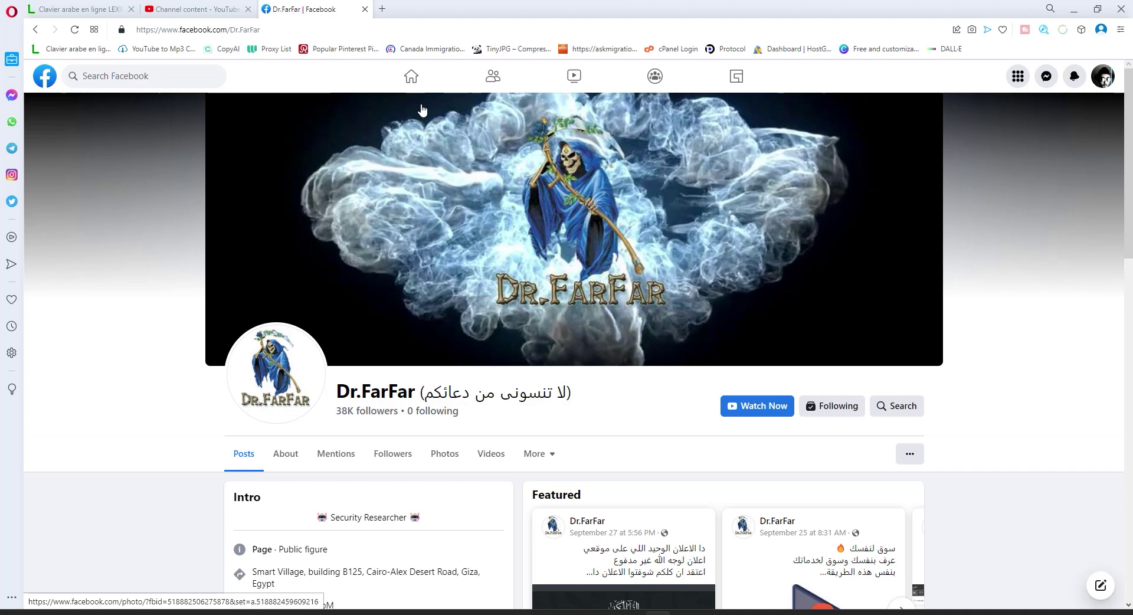
# Create a new campaign called 'youtube' and continue into its Get Started options
pyautogui.click(643, 614)
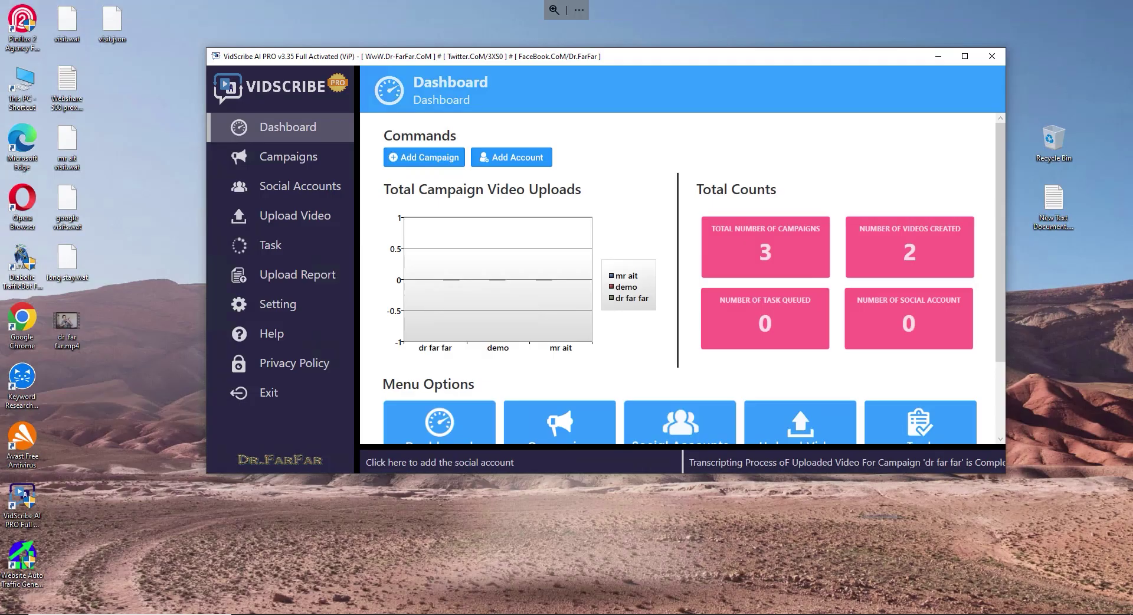
pyautogui.moveTo(622, 56)
pyautogui.mouseDown()
pyautogui.moveTo(614, 43)
pyautogui.moveTo(623, 98)
pyautogui.moveTo(617, 71)
pyautogui.mouseUp()
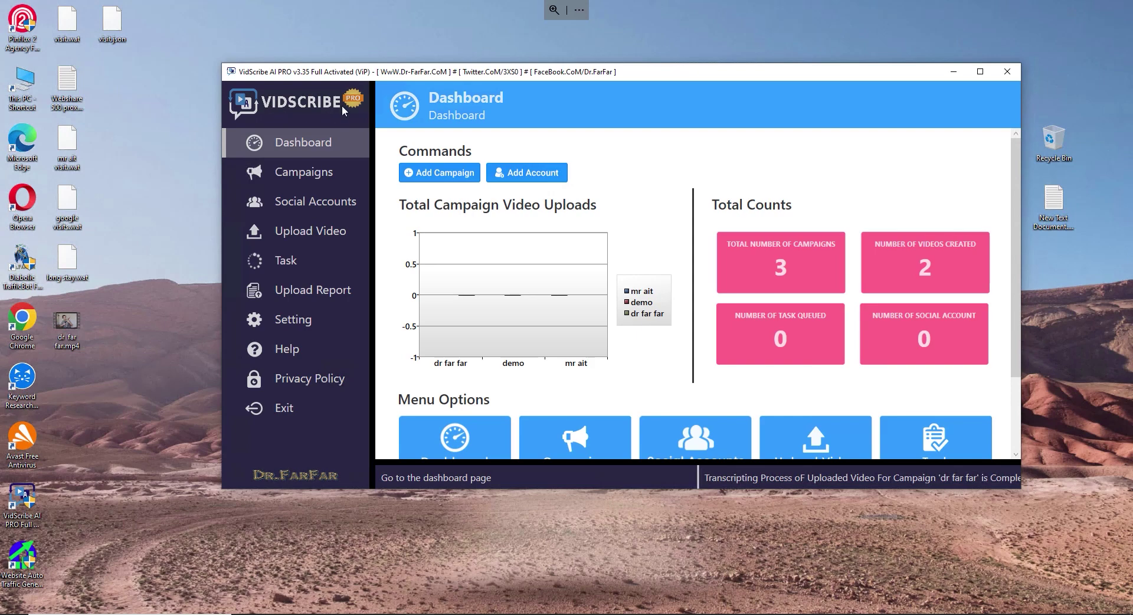
pyautogui.moveTo(472, 76); pyautogui.dragTo(440, 62)
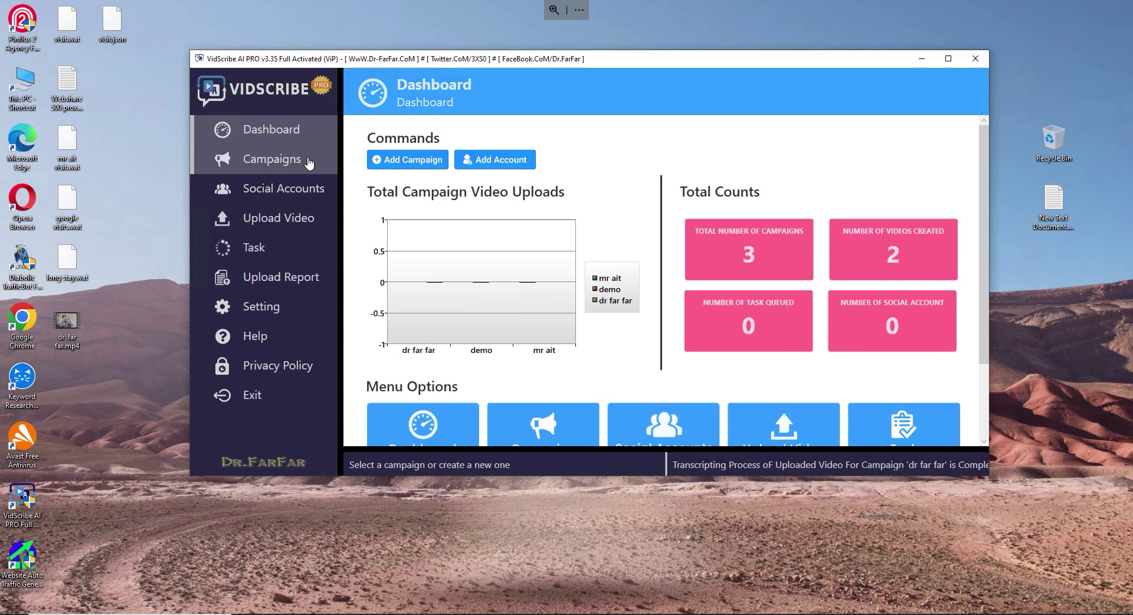
pyautogui.click(263, 167)
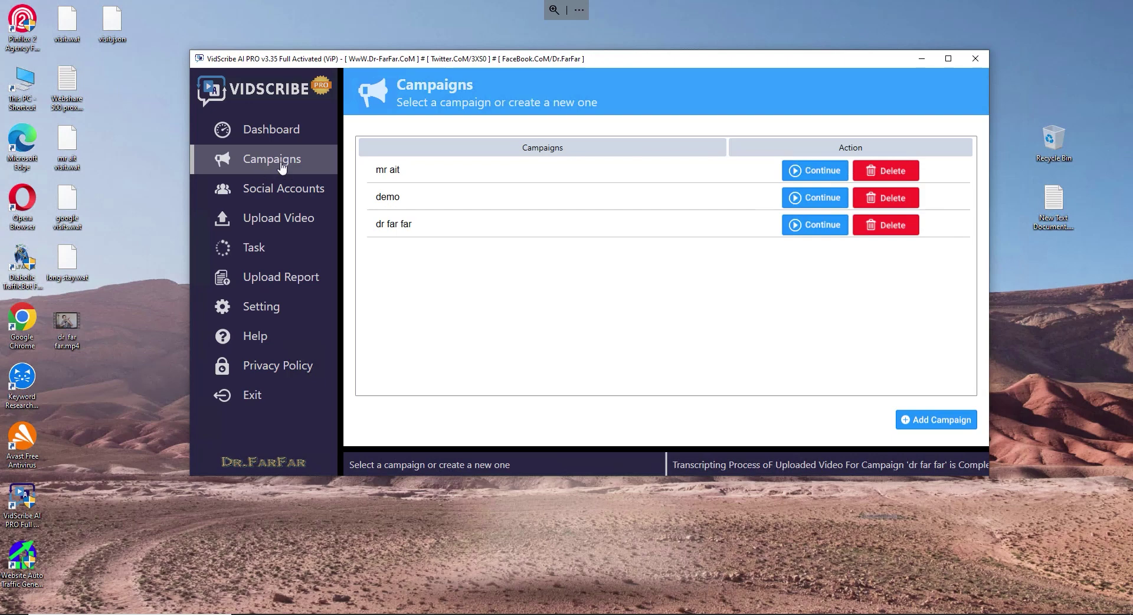
pyautogui.click(946, 420)
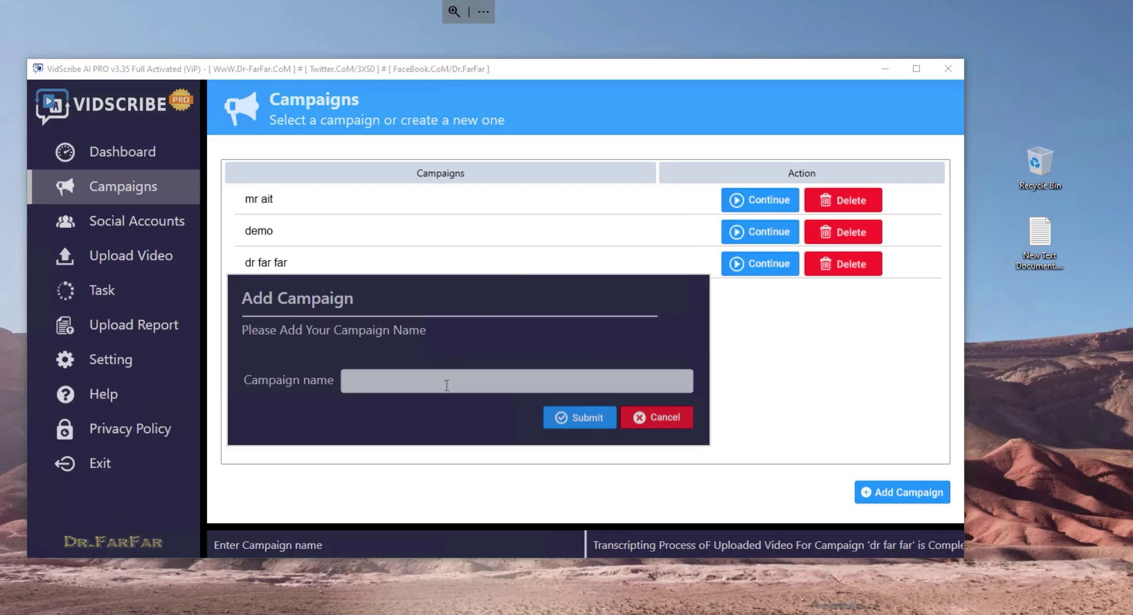
pyautogui.write('youtube')
pyautogui.click(590, 417)
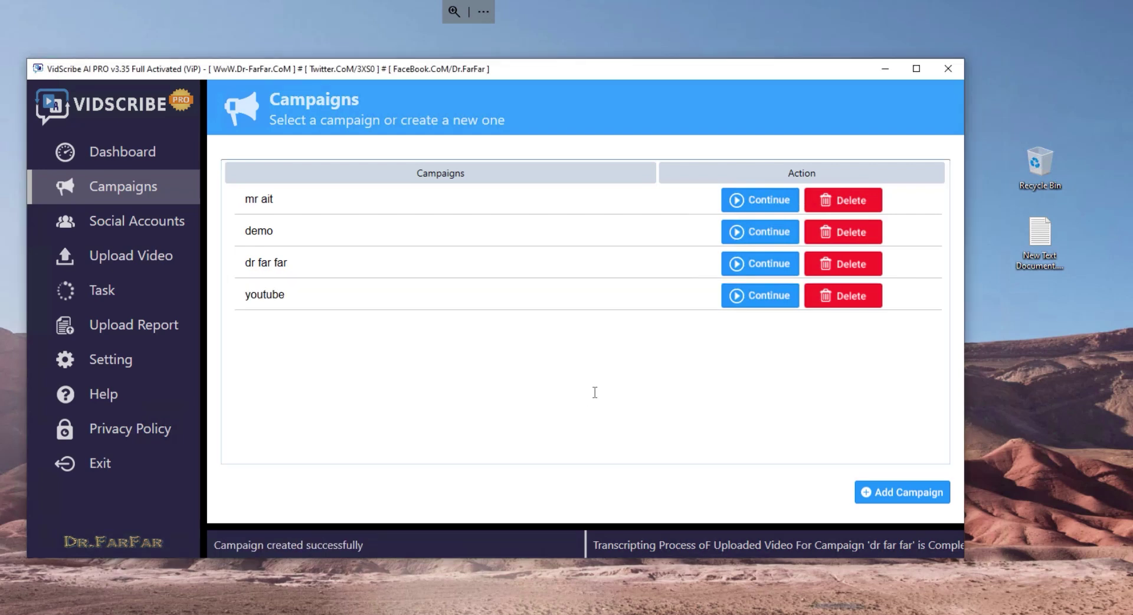
pyautogui.click(739, 300)
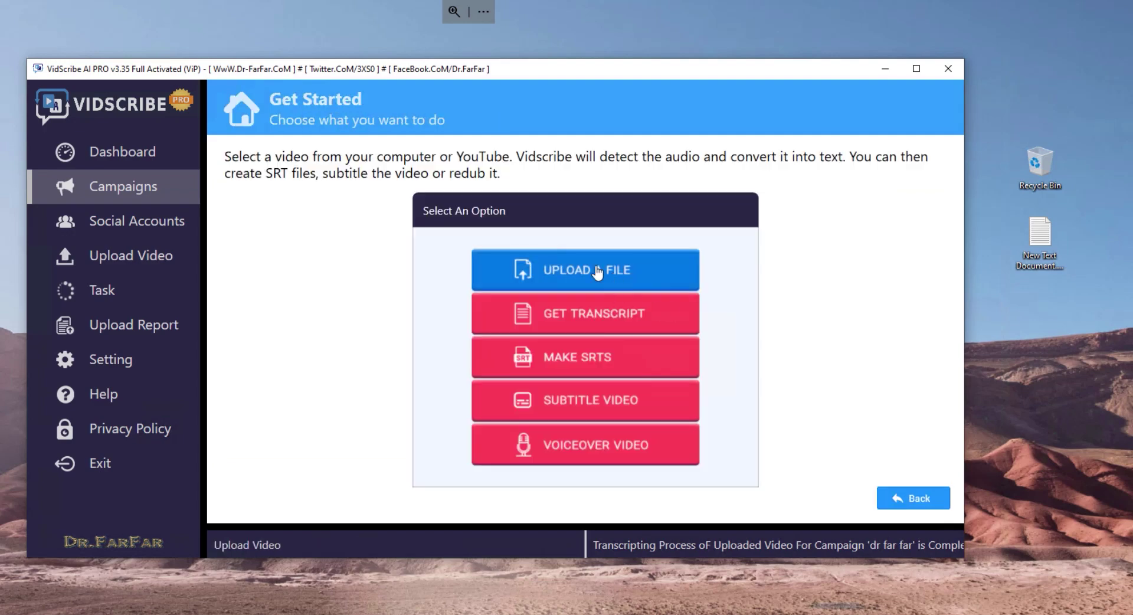
pyautogui.click(564, 275)
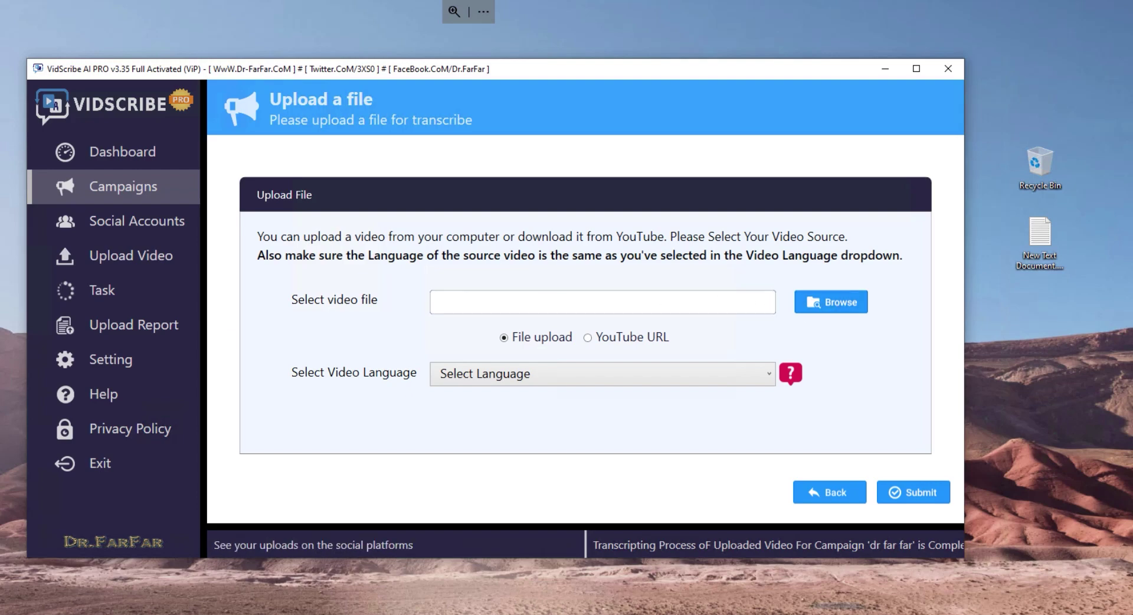
pyautogui.click(589, 339)
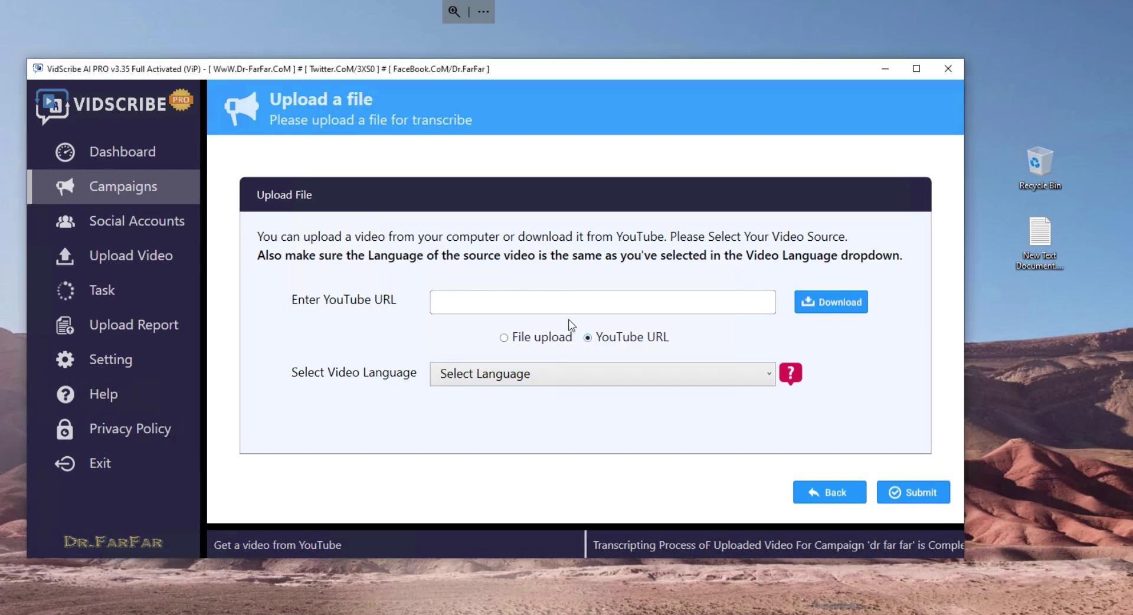
pyautogui.click(563, 305)
pyautogui.write('https://youtu.be/BQpzhpImj8U')
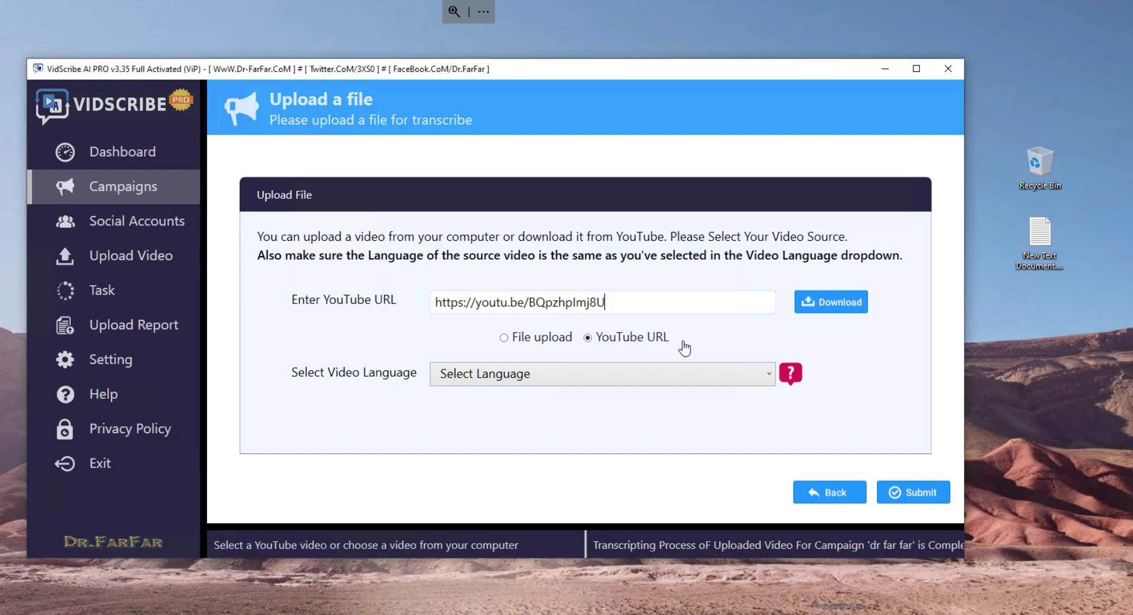
# Set the video language to Arabic - Gulf, submit, and dismiss the download warning
pyautogui.click(658, 381)
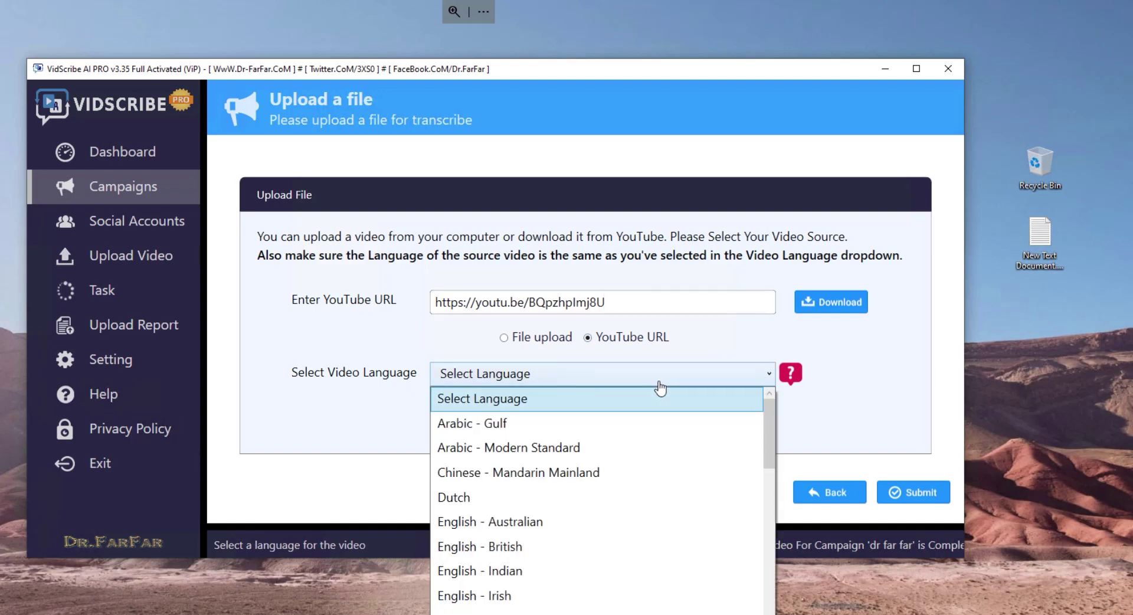
pyautogui.scroll(-3, 544, 511)
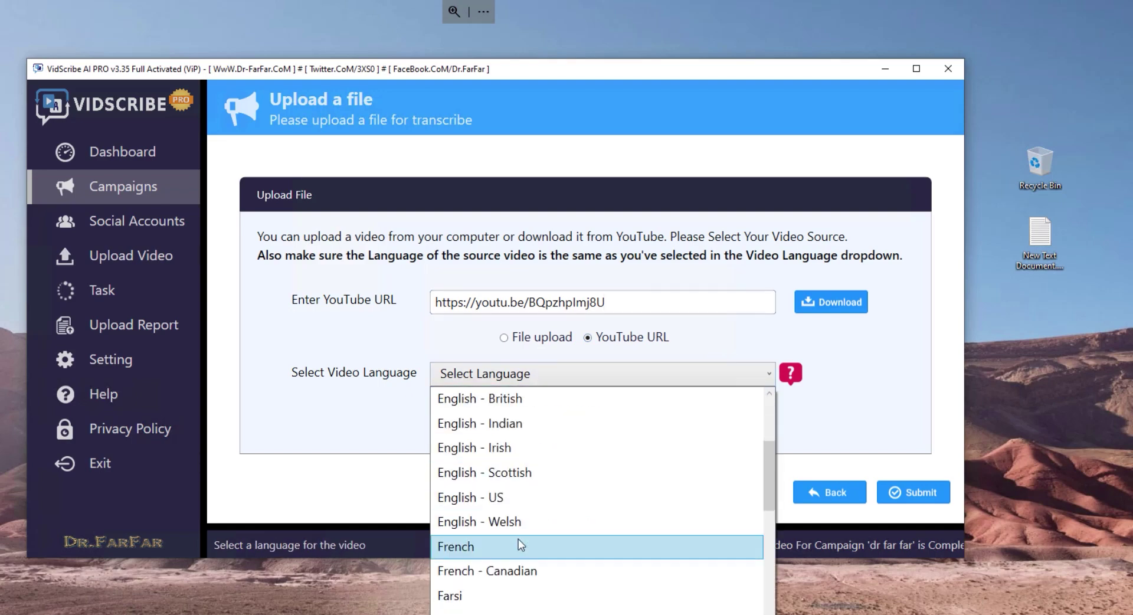
pyautogui.scroll(-5, 524, 538)
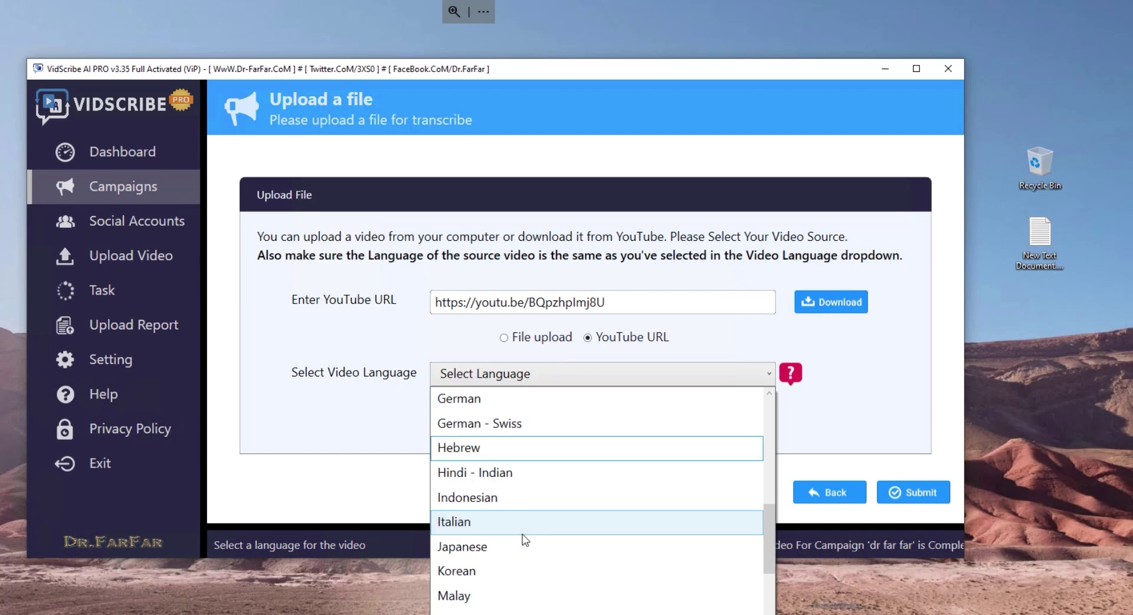
pyautogui.scroll(8, 524, 539)
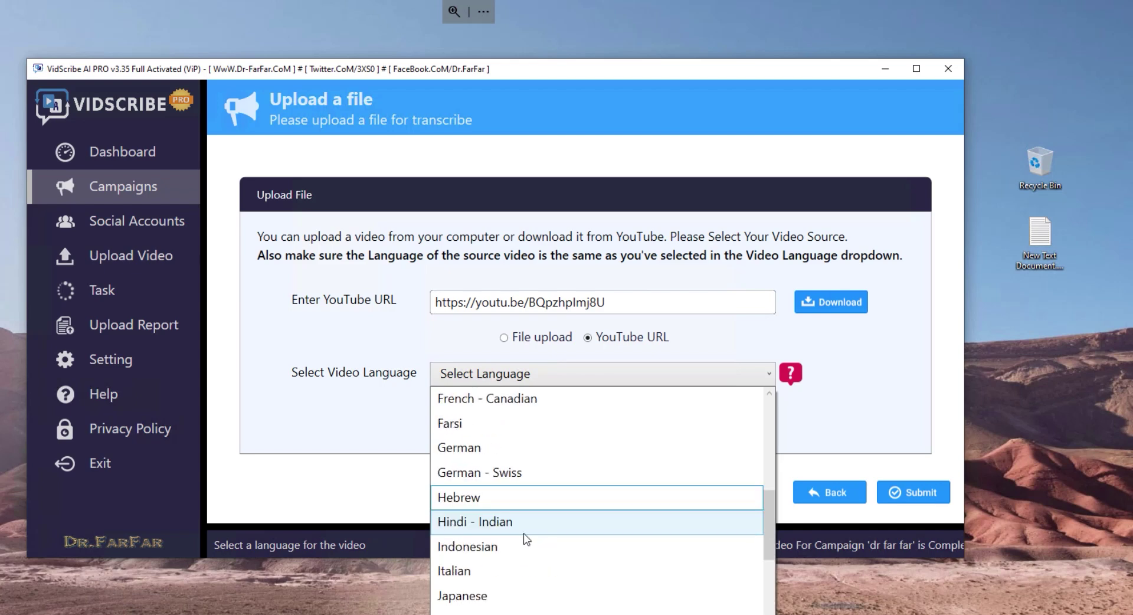
pyautogui.click(529, 422)
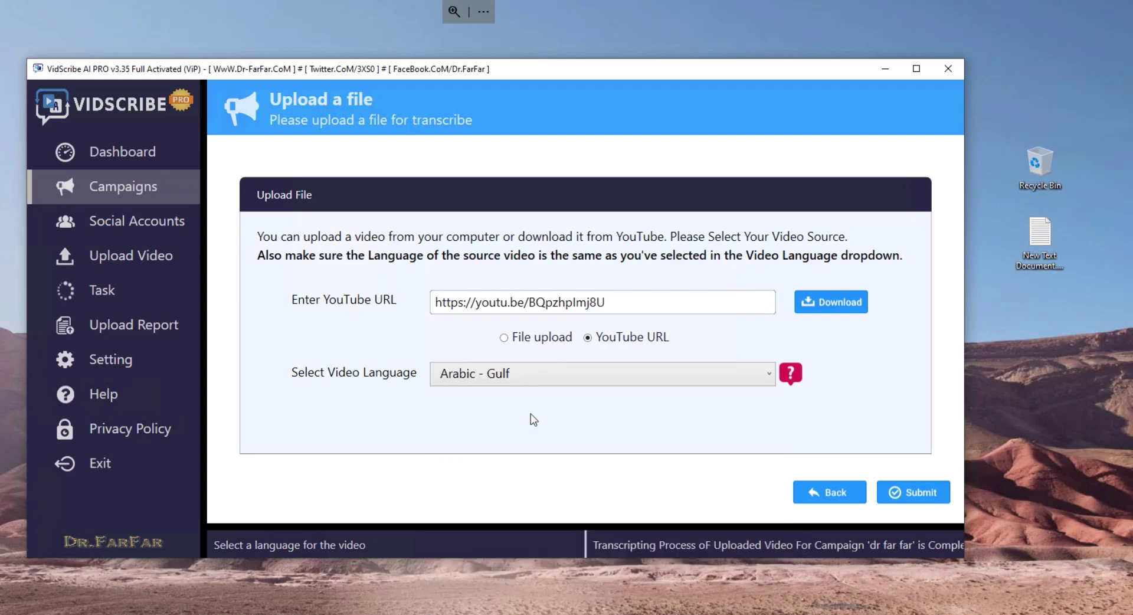
pyautogui.click(927, 493)
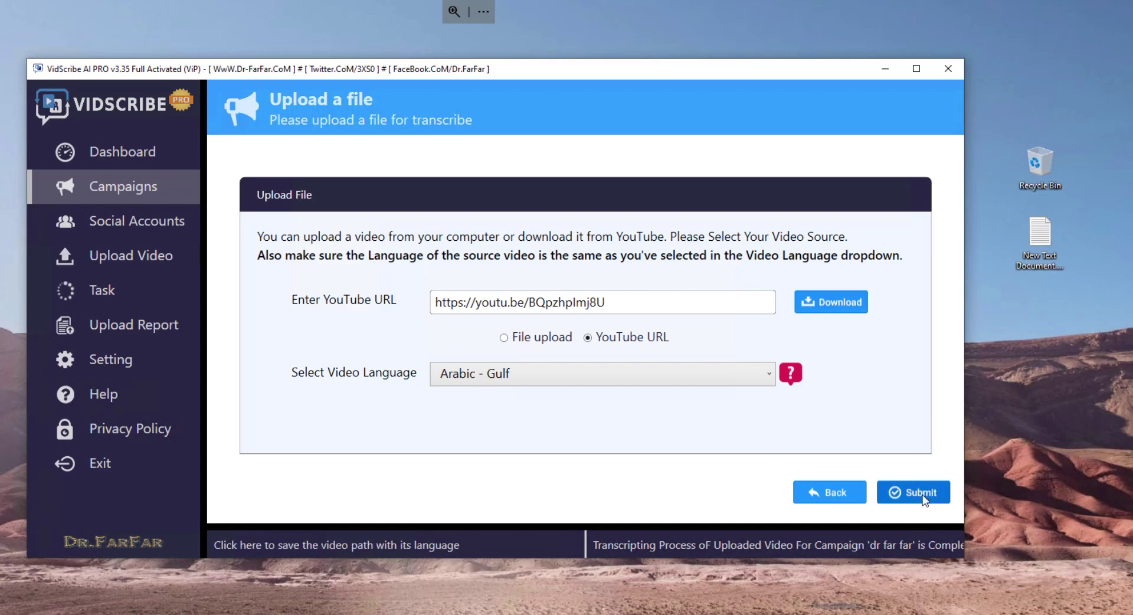
pyautogui.click(542, 416)
# Download the YouTube video to the Desktop under the name 'pinfx ar'
pyautogui.click(855, 302)
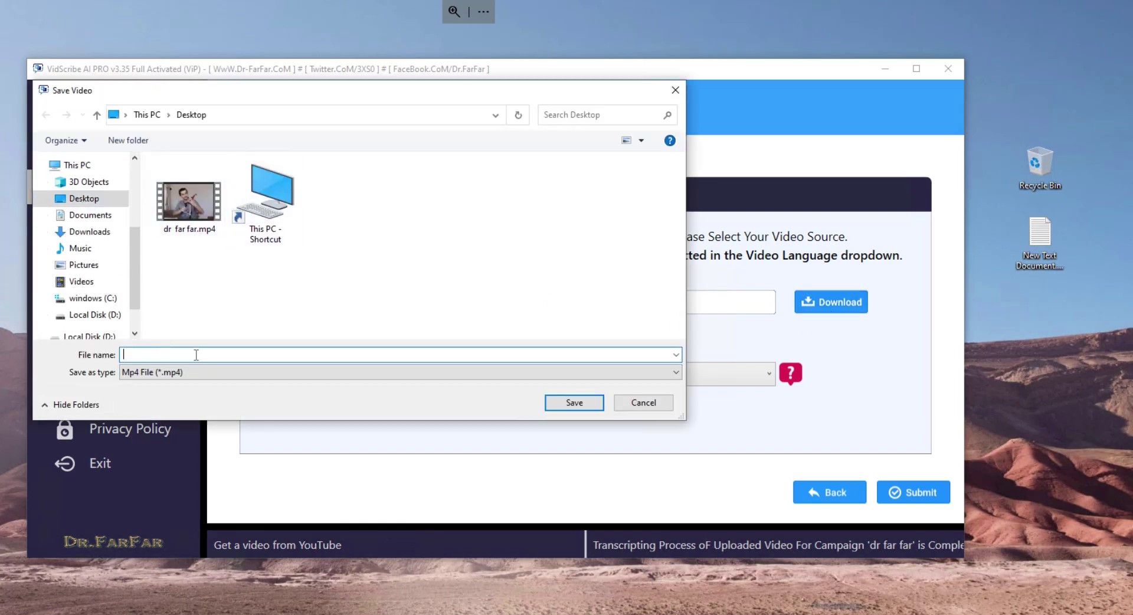
pyautogui.write('pin')
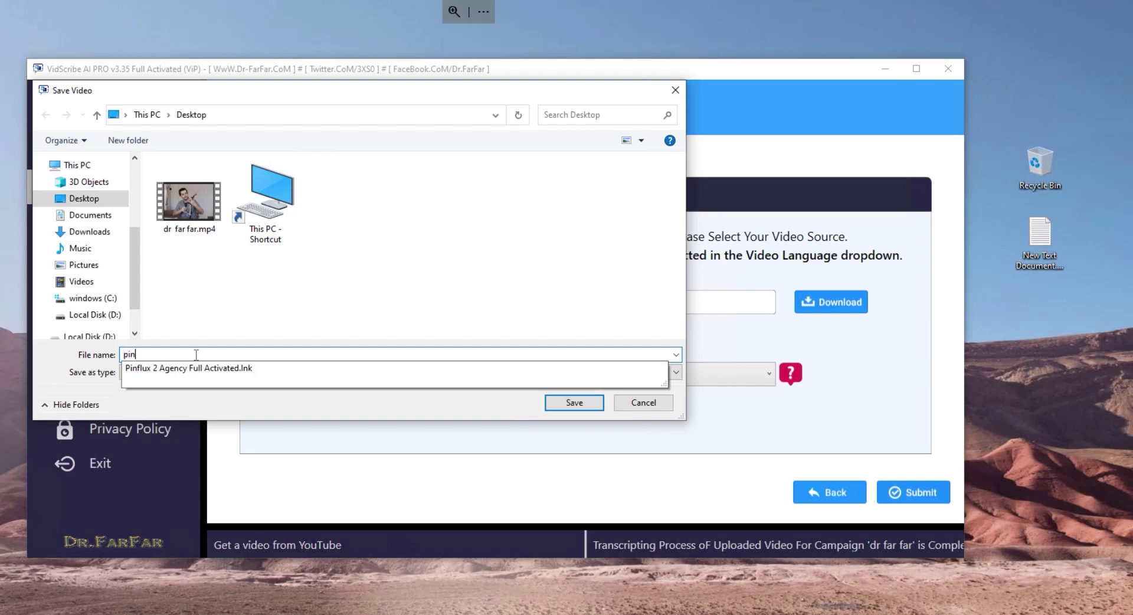
pyautogui.write('fx')
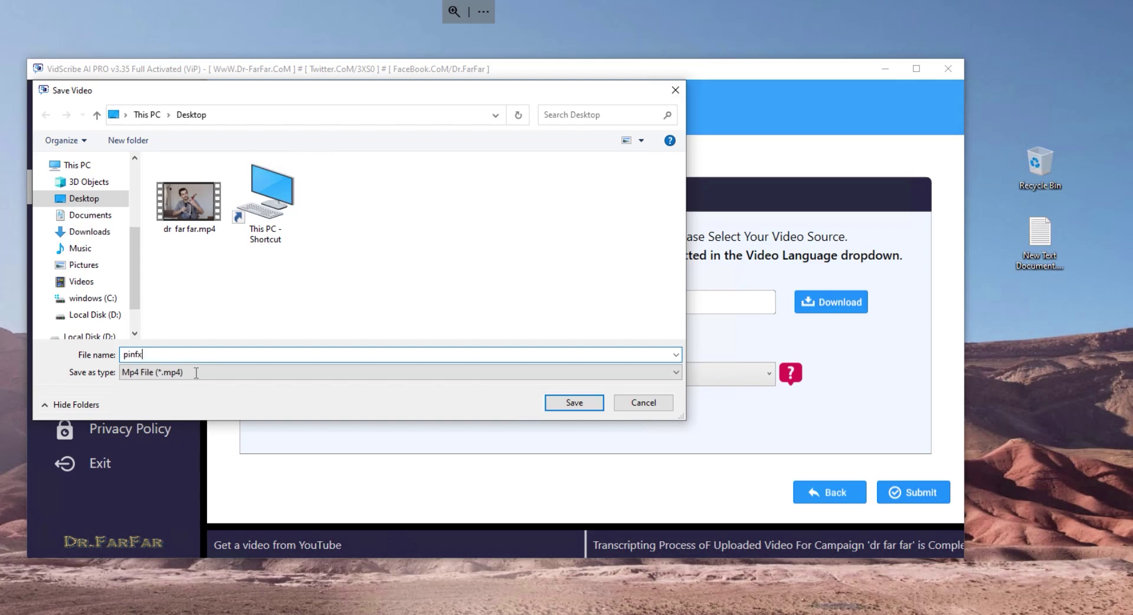
pyautogui.write(' ar')
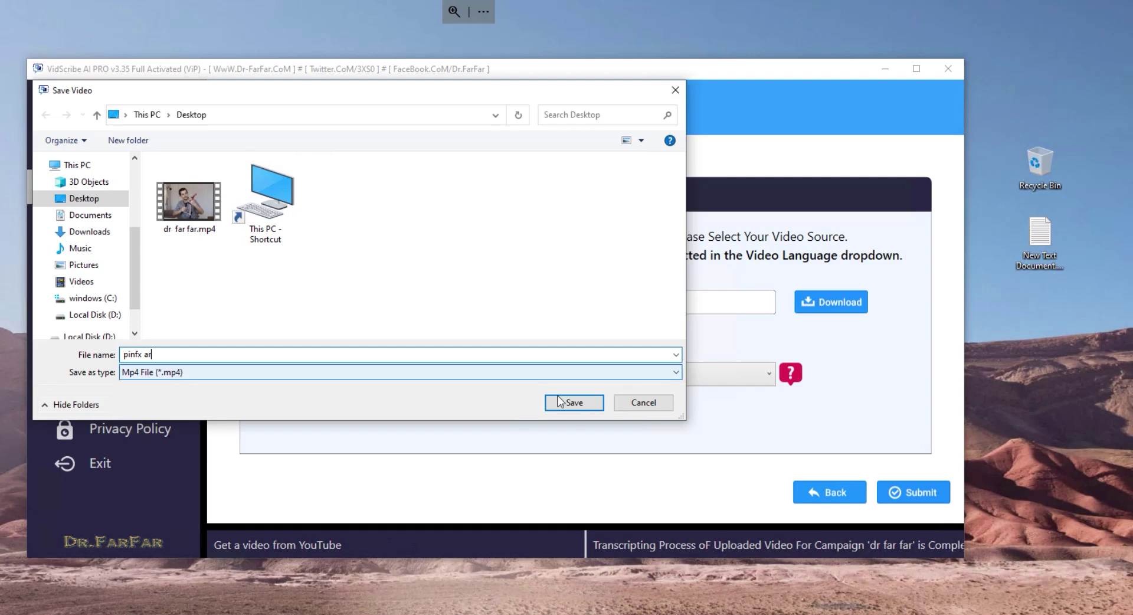
pyautogui.click(576, 403)
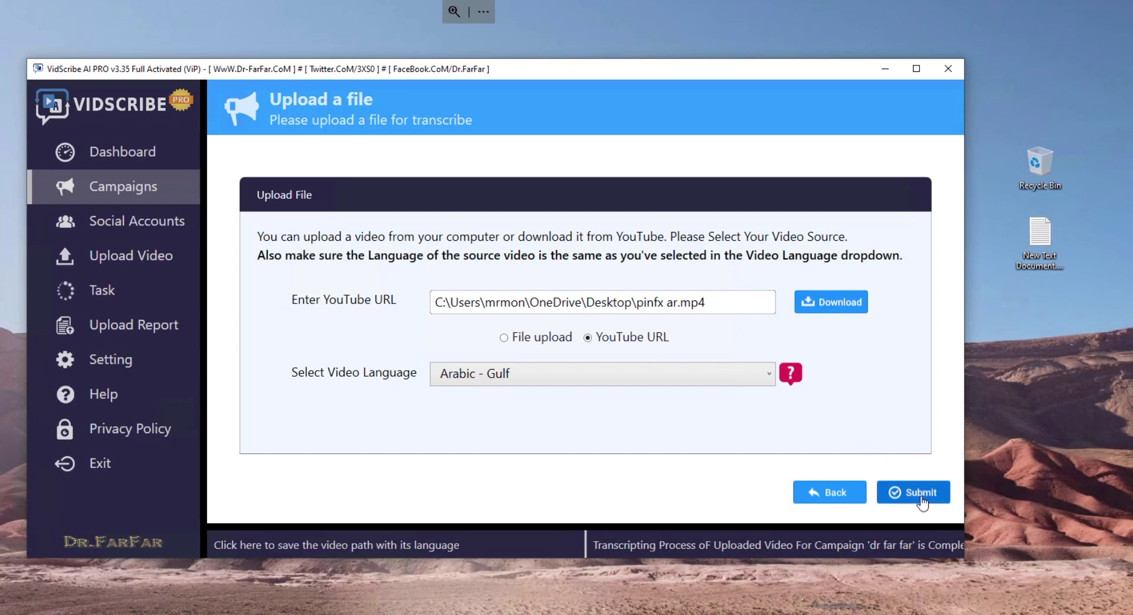
# Submit pinfx ar.mp4 and queue its audio transcription, confirming the credit spend
pyautogui.click(900, 490)
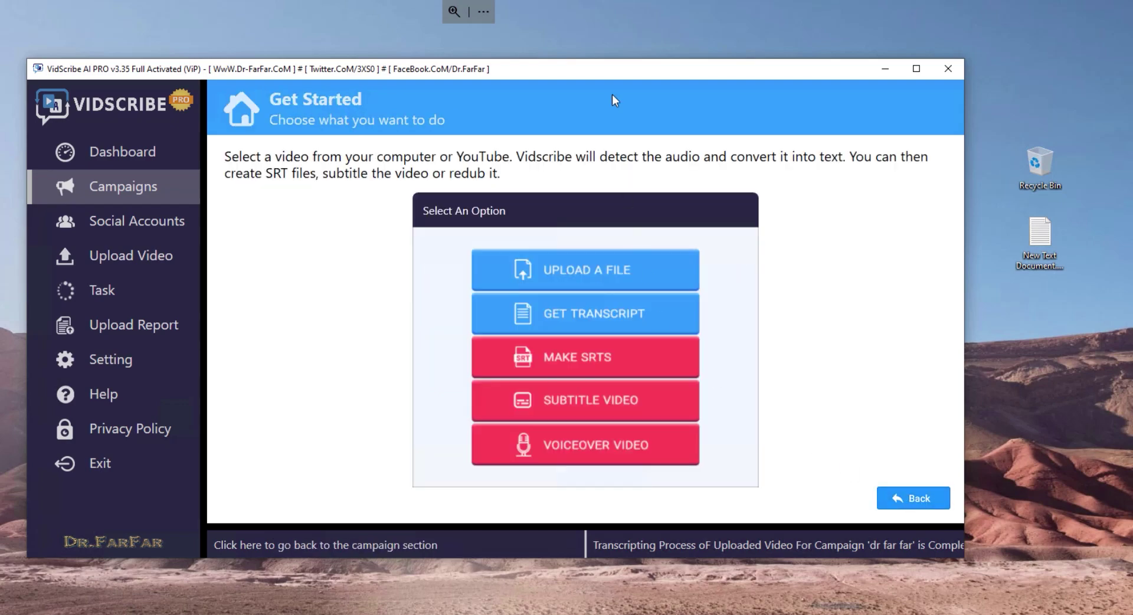
pyautogui.moveTo(600, 67); pyautogui.dragTo(664, 96)
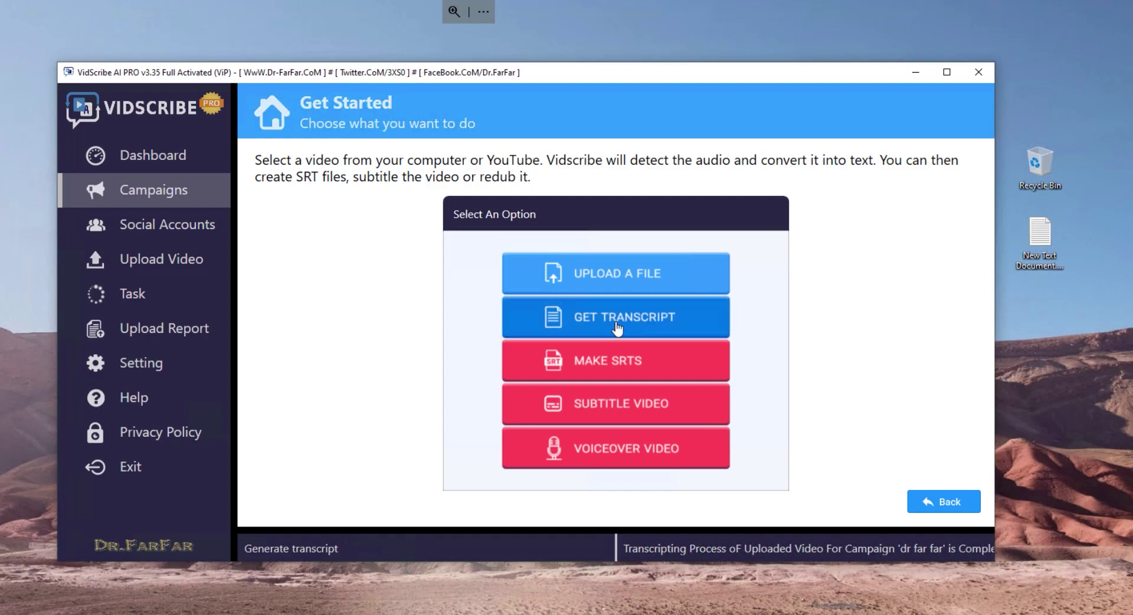
pyautogui.click(638, 328)
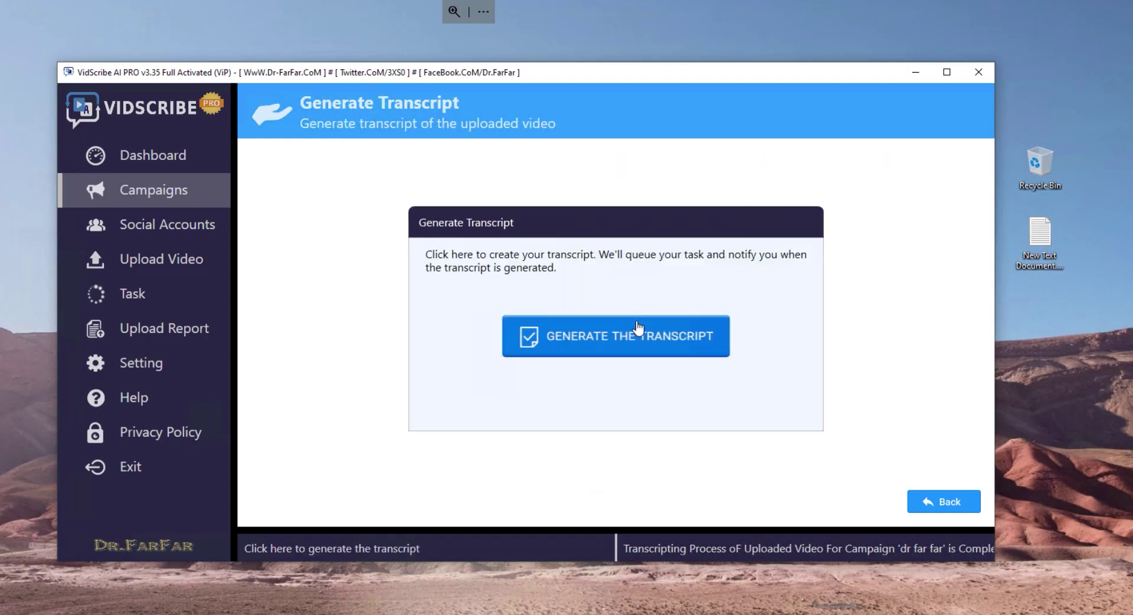
pyautogui.click(627, 341)
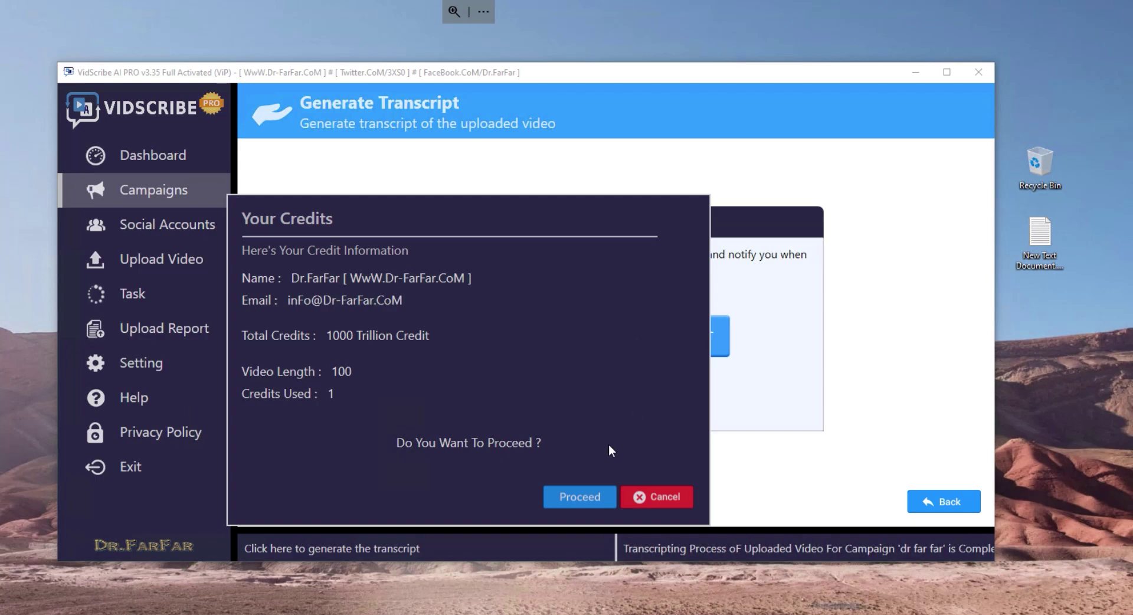
pyautogui.click(569, 499)
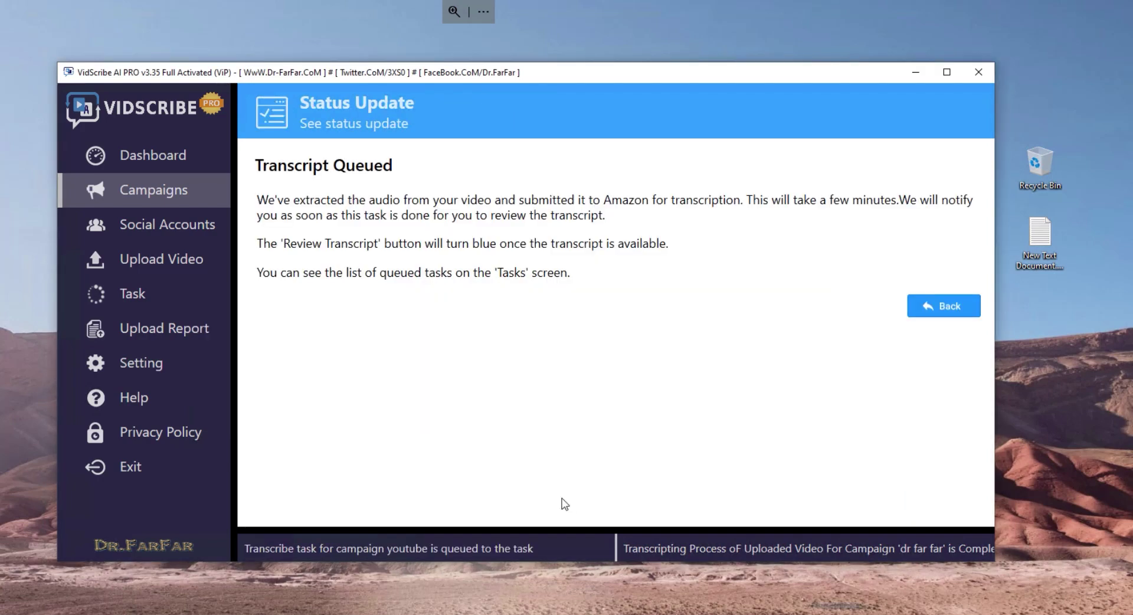
# Reopen the campaign from the Campaigns list and load its transcript for review
pyautogui.click(944, 305)
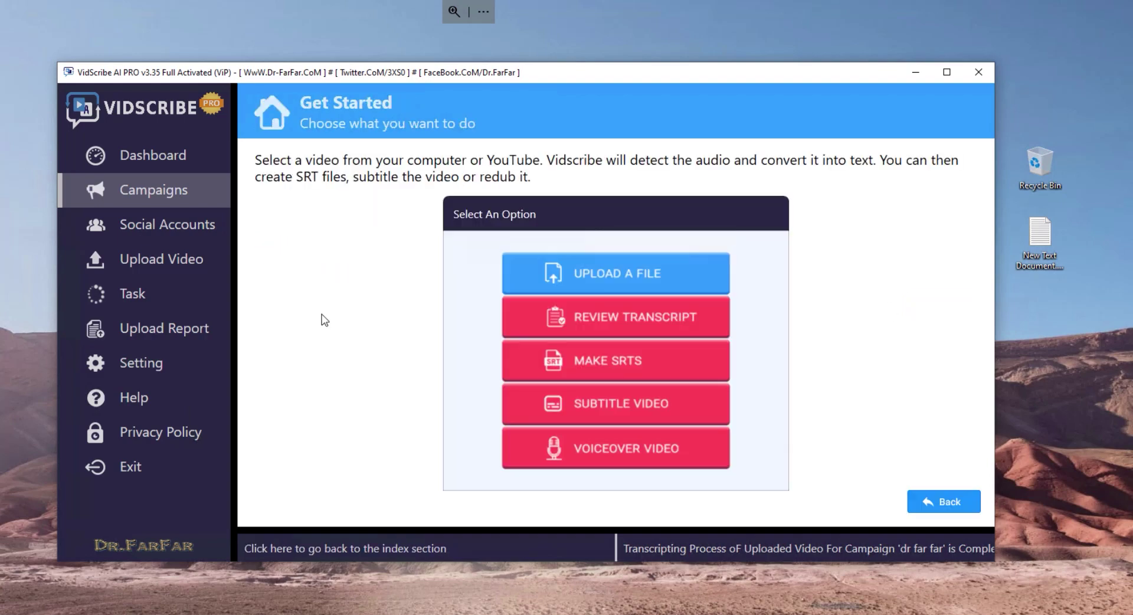
pyautogui.click(147, 158)
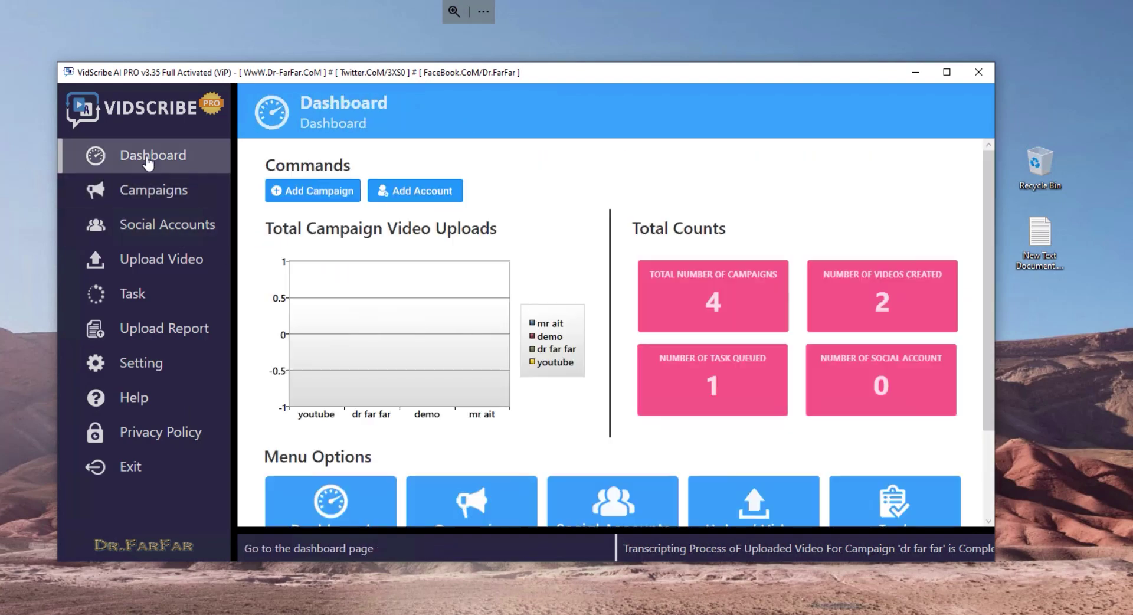
pyautogui.click(153, 201)
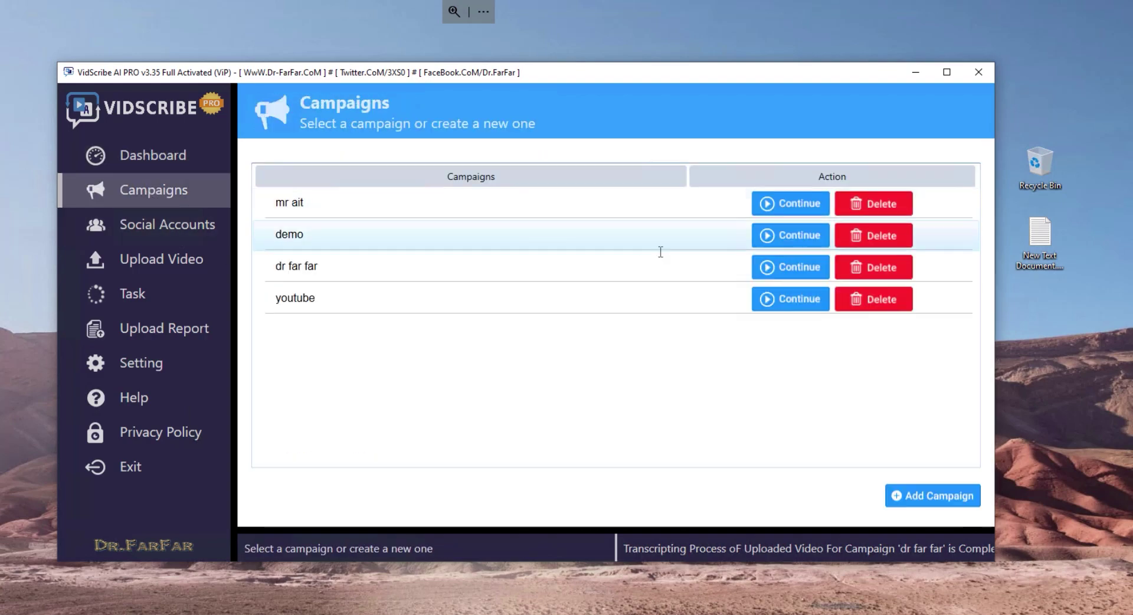
pyautogui.click(766, 269)
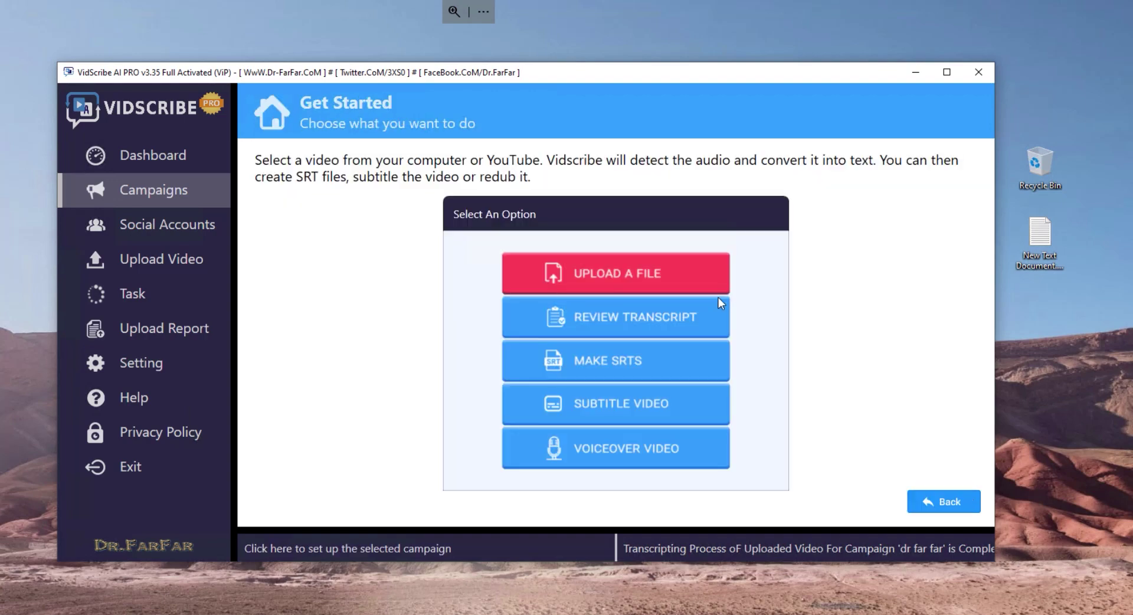
pyautogui.click(611, 323)
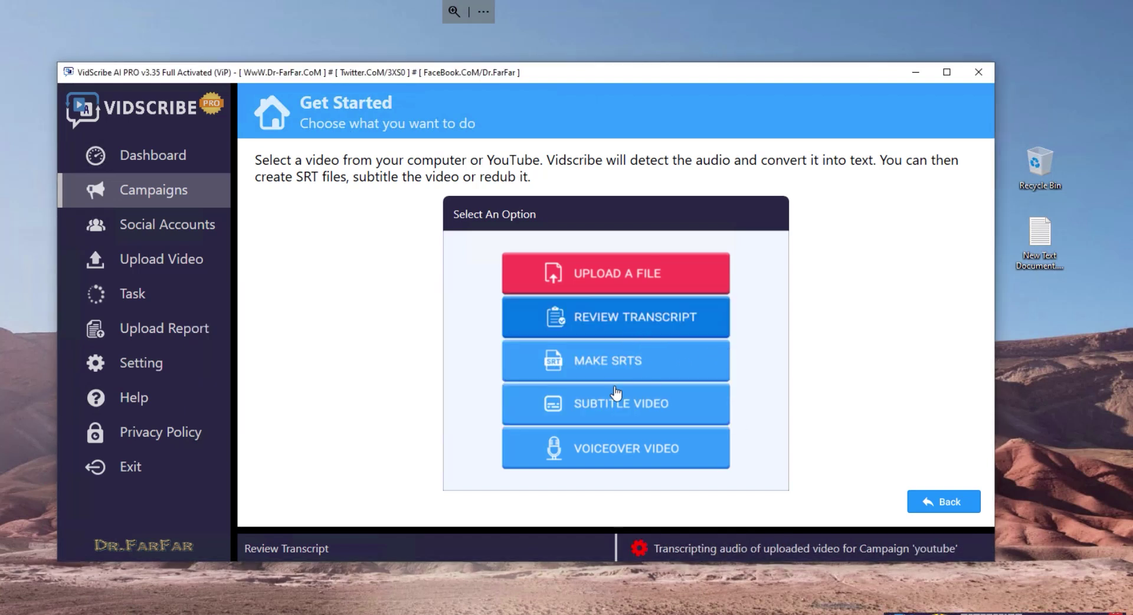
pyautogui.click(647, 318)
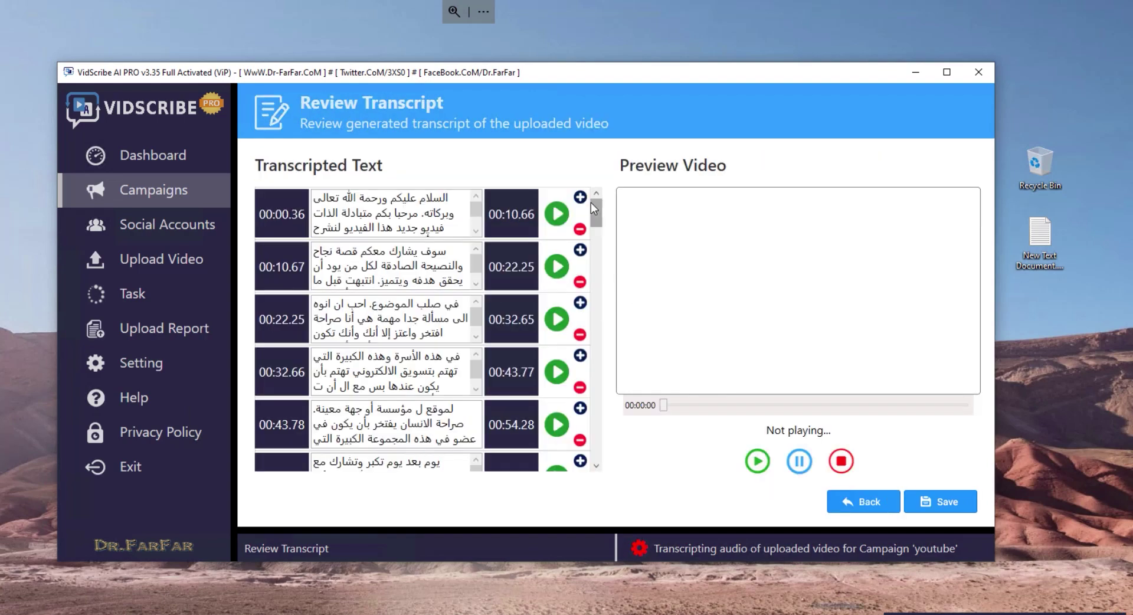
# Play the preview and the first transcript segment at 00:00.36, checking its full text
pyautogui.scroll(-5, 594, 210)
pyautogui.scroll(5, 593, 210)
pyautogui.click(308, 215)
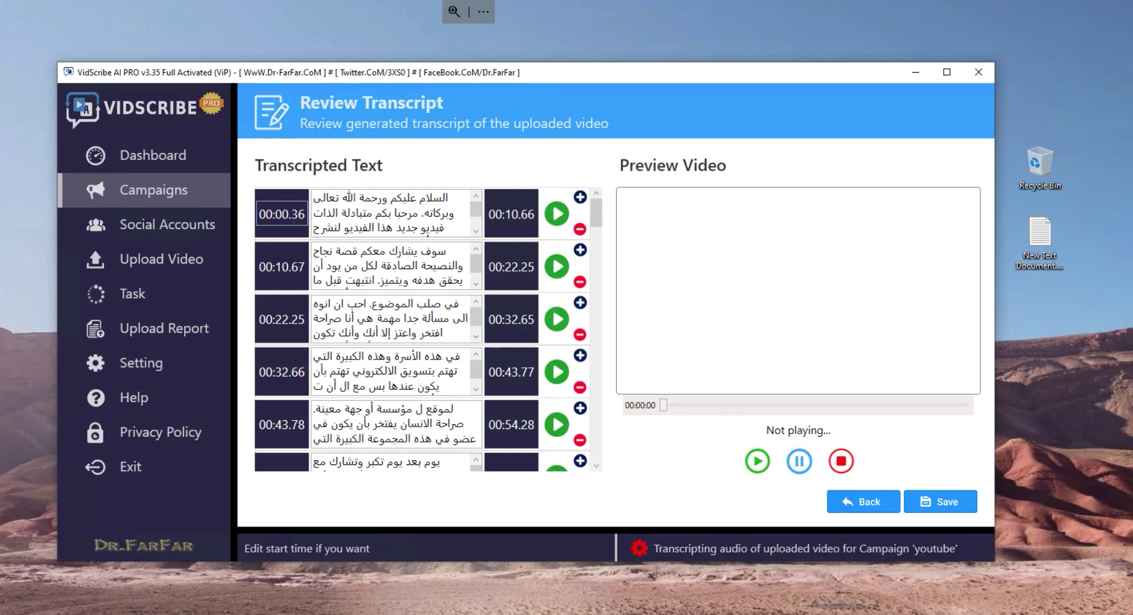
pyautogui.click(758, 461)
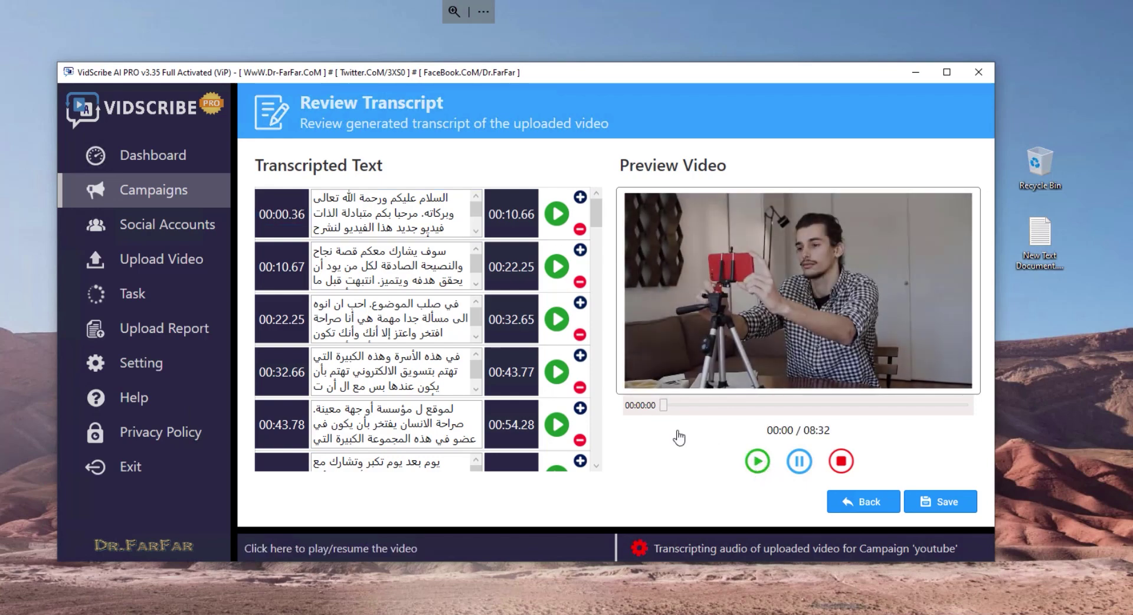
pyautogui.click(556, 214)
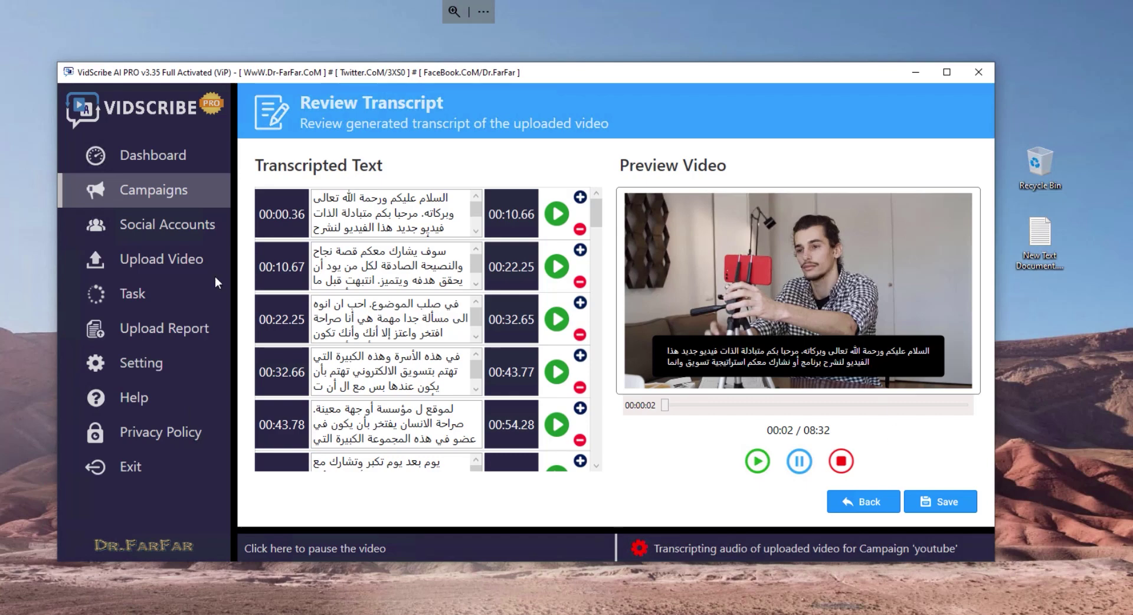
pyautogui.scroll(-8, 591, 213)
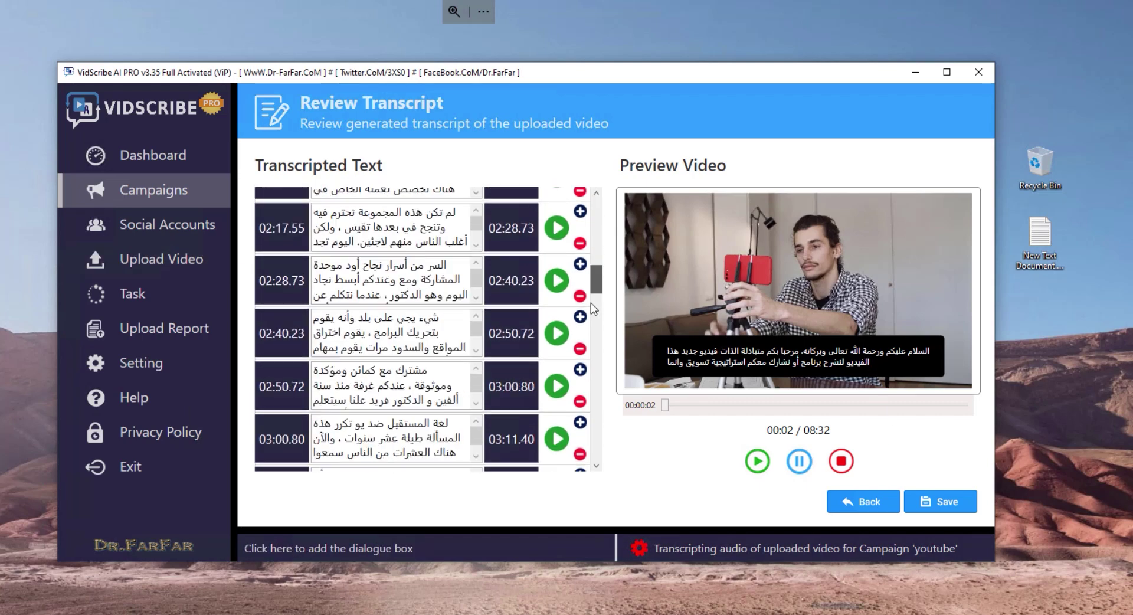
pyautogui.scroll(8, 598, 222)
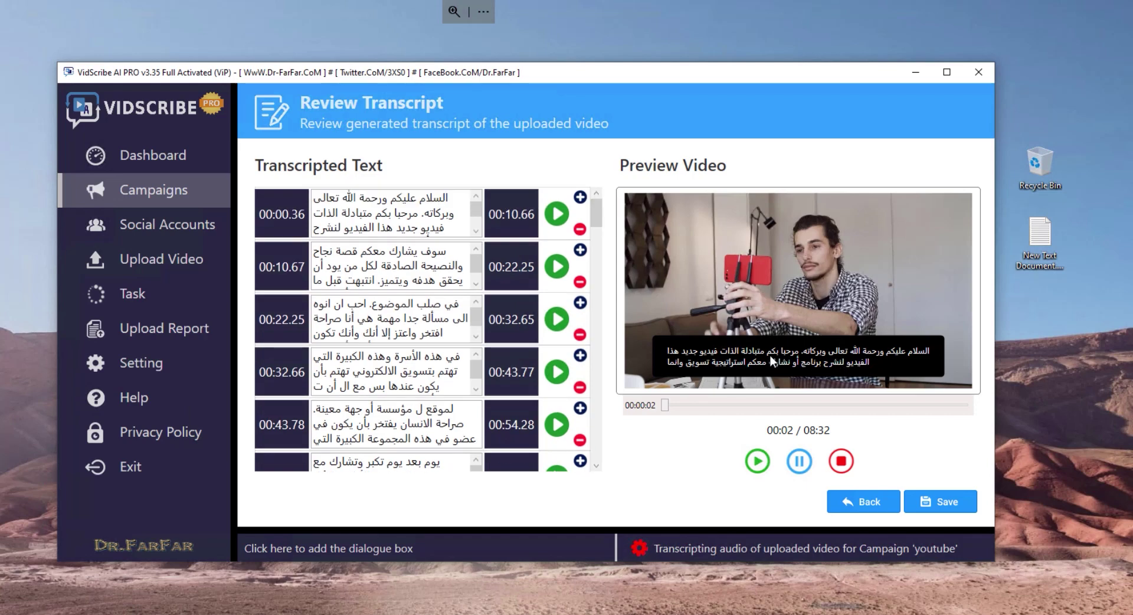
pyautogui.click(477, 230)
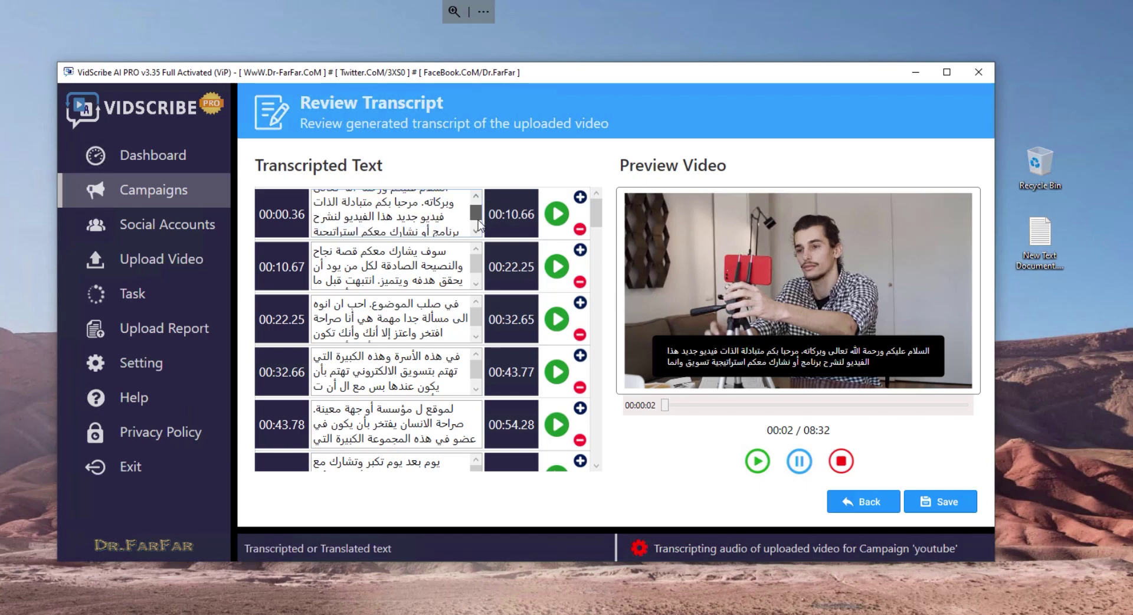
pyautogui.click(476, 231)
pyautogui.click(479, 203)
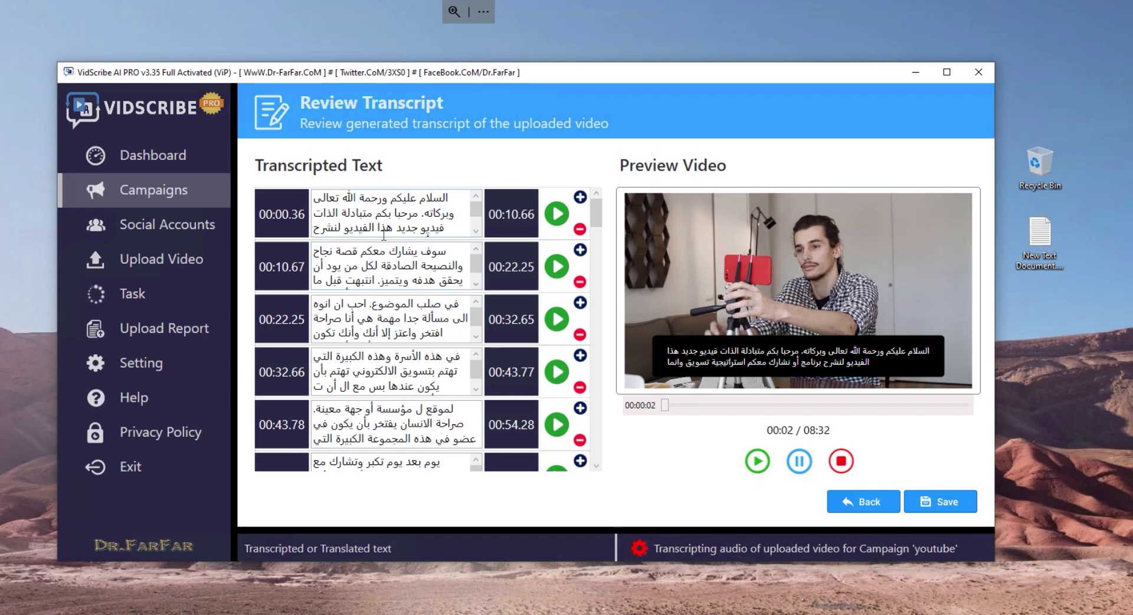
# Scroll through the remaining timed segments, selecting words in the 02:17.55 segment
pyautogui.scroll(-1, 384, 235)
pyautogui.scroll(-2, 421, 258)
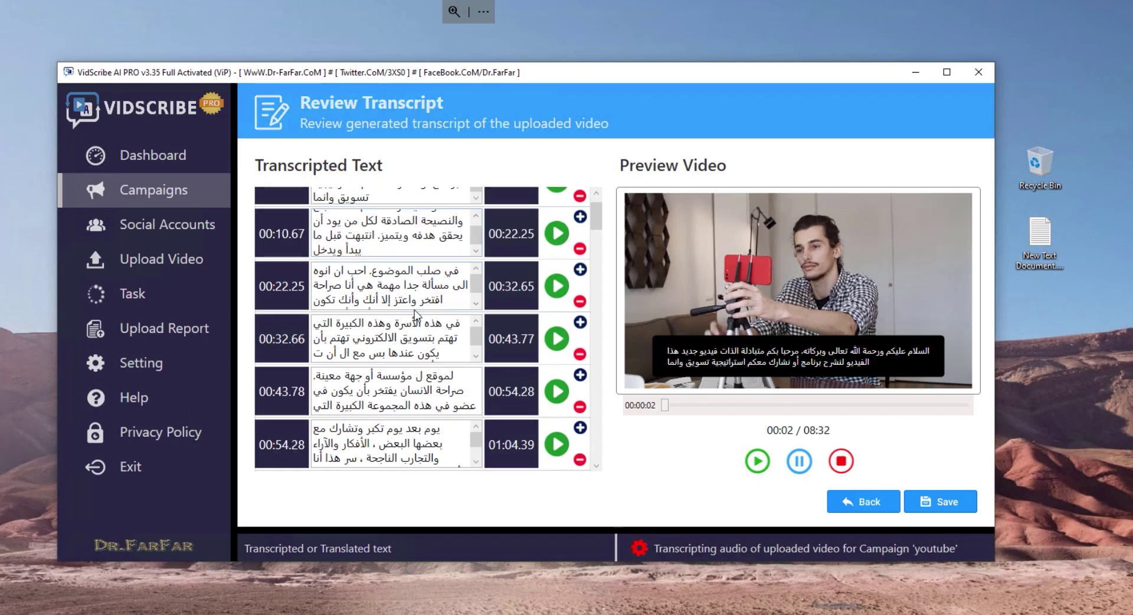
pyautogui.scroll(-1, 444, 293)
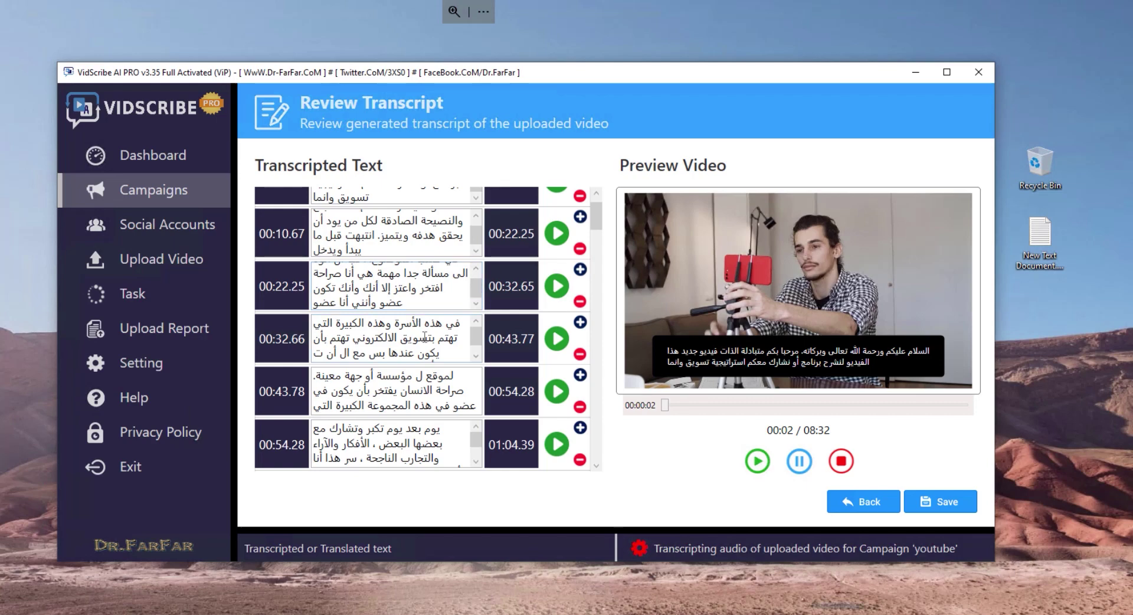
pyautogui.scroll(-5, 425, 337)
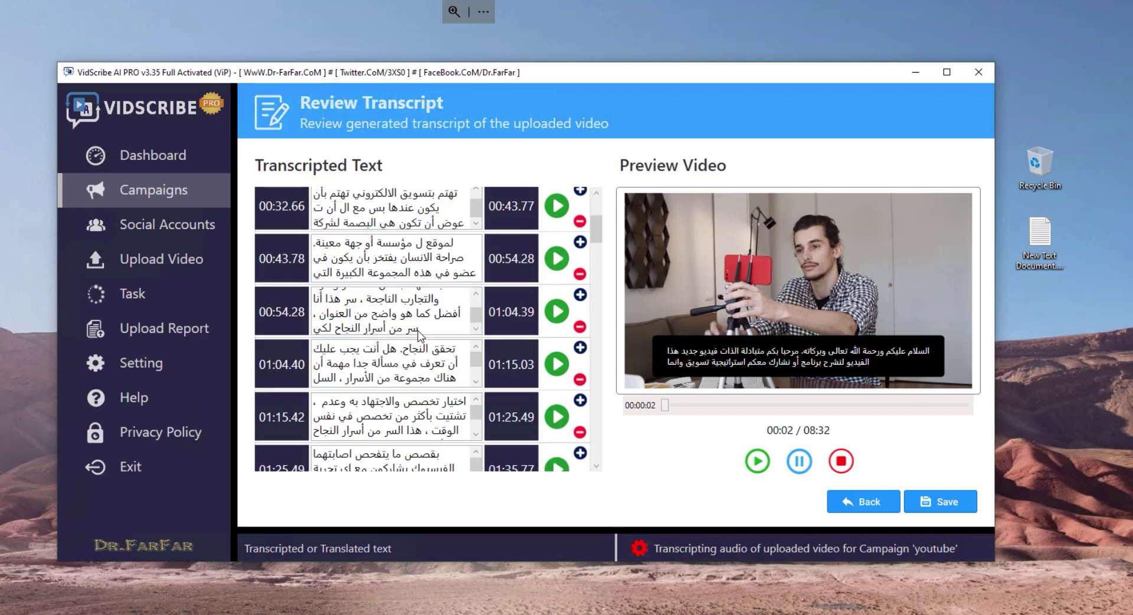
pyautogui.scroll(-3, 461, 347)
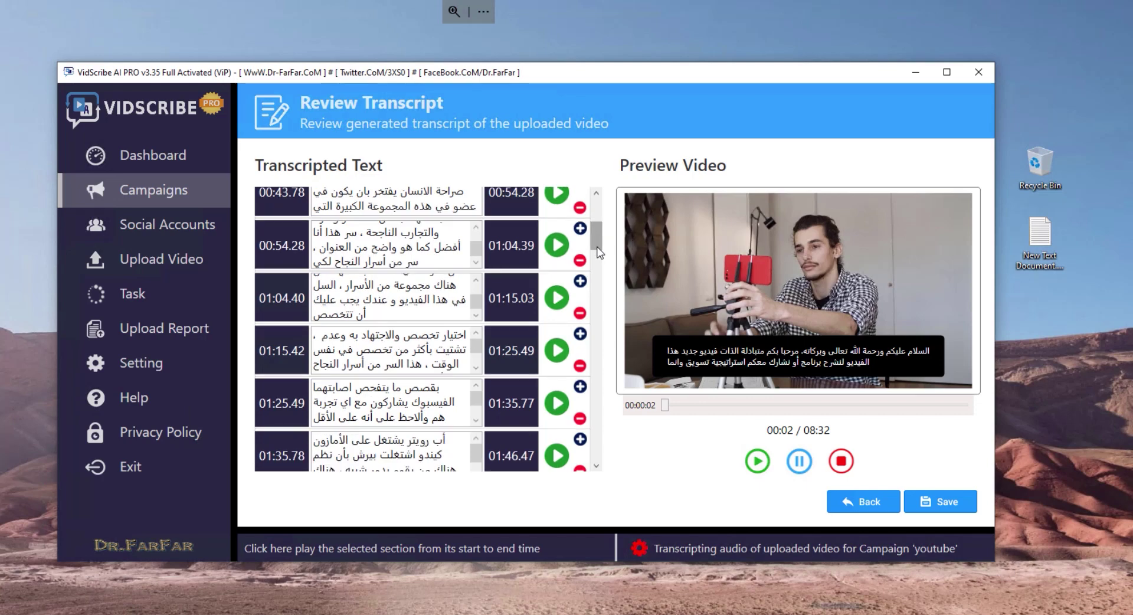
pyautogui.scroll(-13, 600, 252)
pyautogui.moveTo(376, 263); pyautogui.dragTo(342, 269)
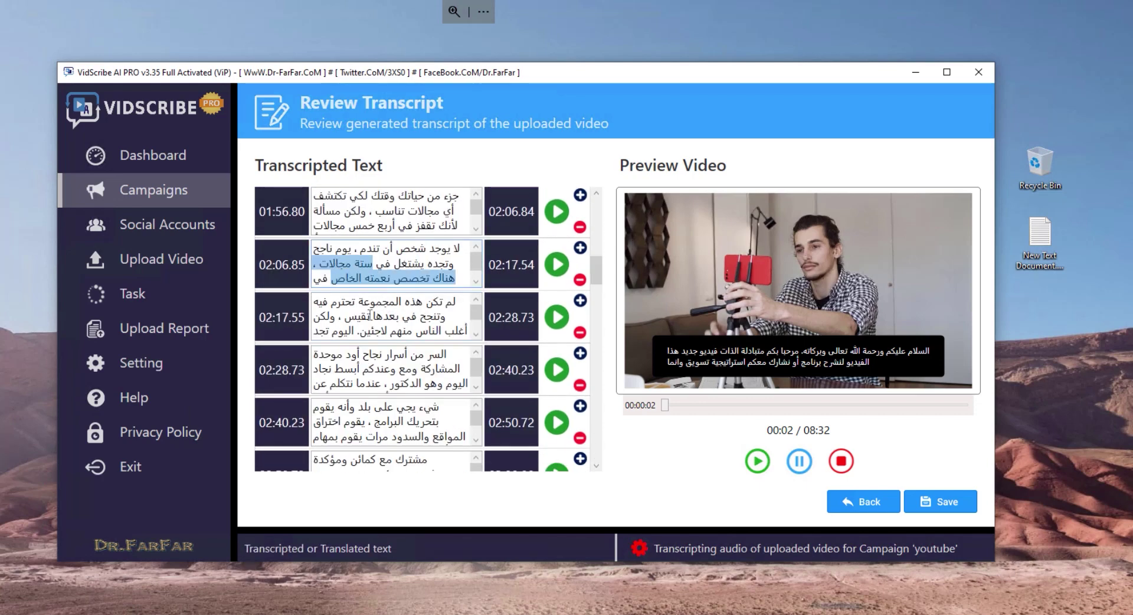
pyautogui.moveTo(388, 317); pyautogui.dragTo(372, 319)
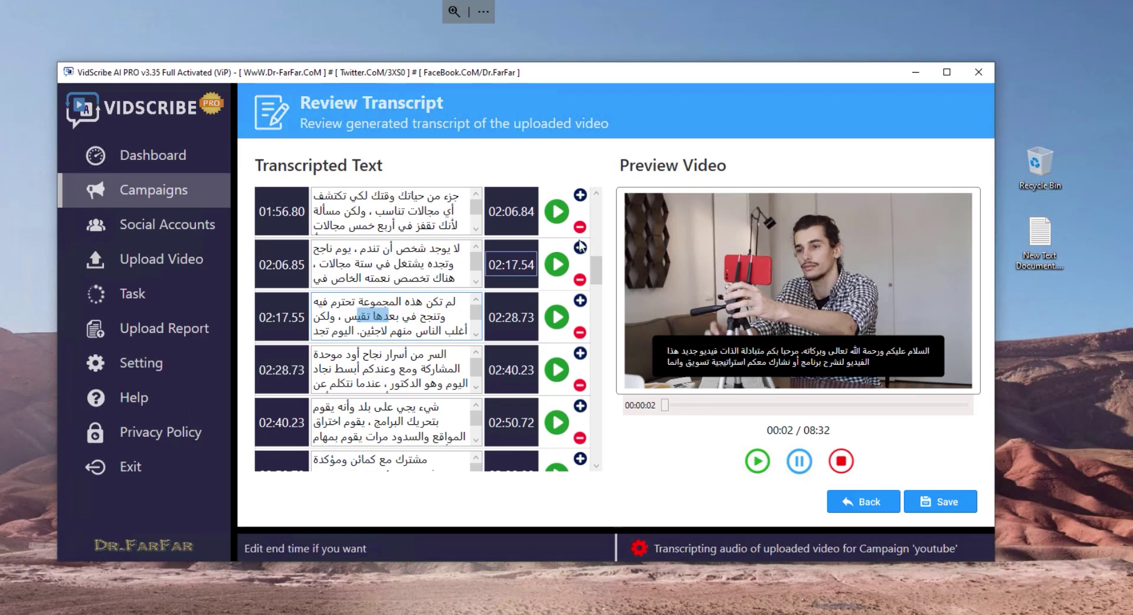
pyautogui.scroll(-12, 596, 271)
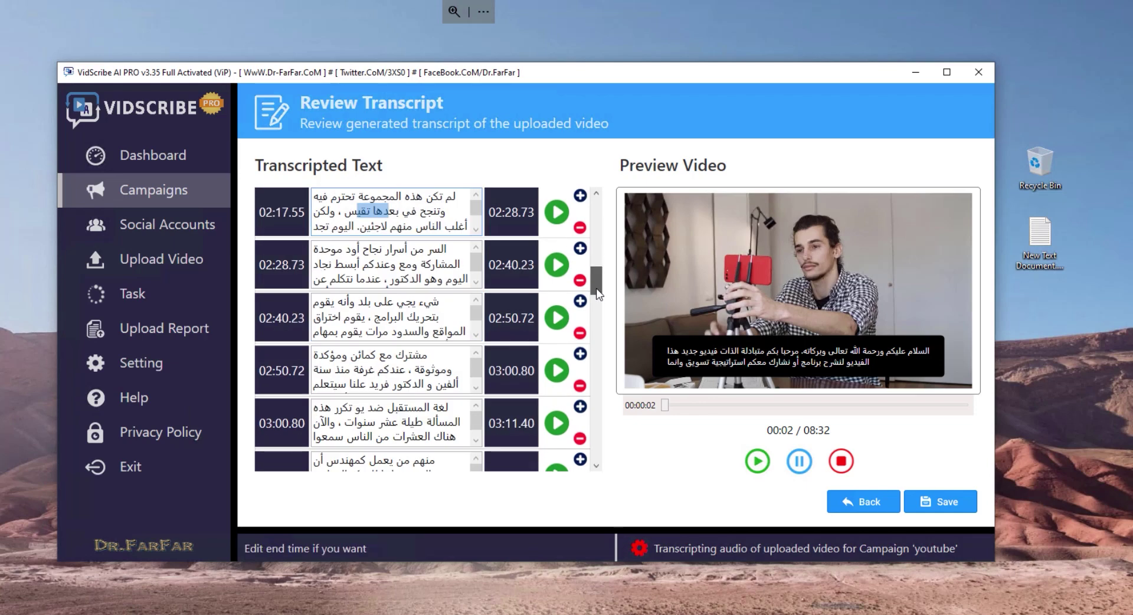
# Generate a French SRT translation of the transcript, confirming the credit spend
pyautogui.click(852, 504)
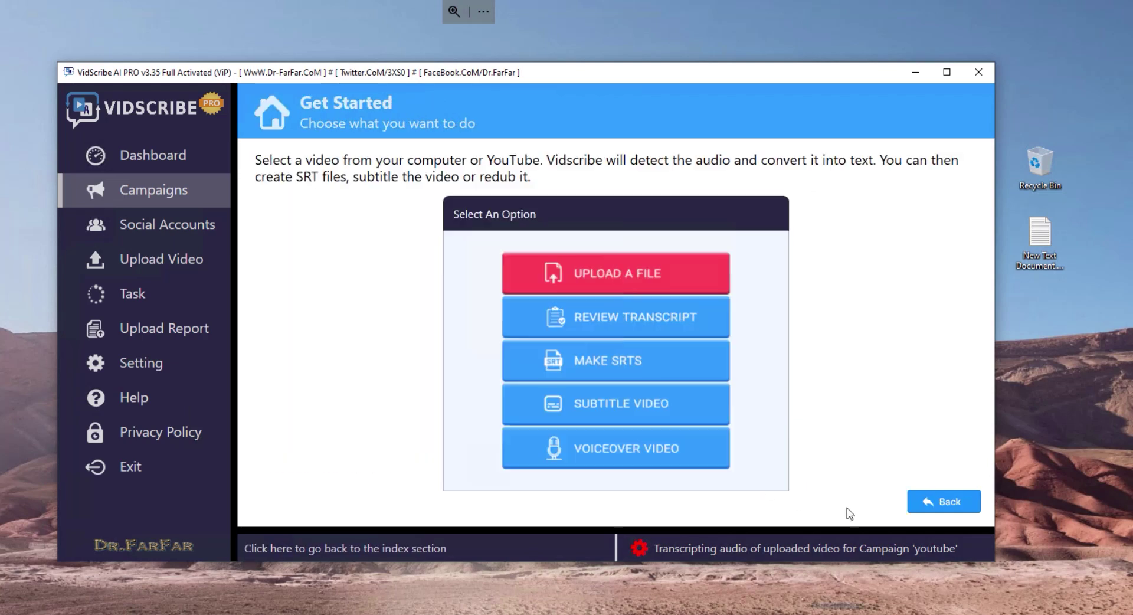
pyautogui.click(633, 370)
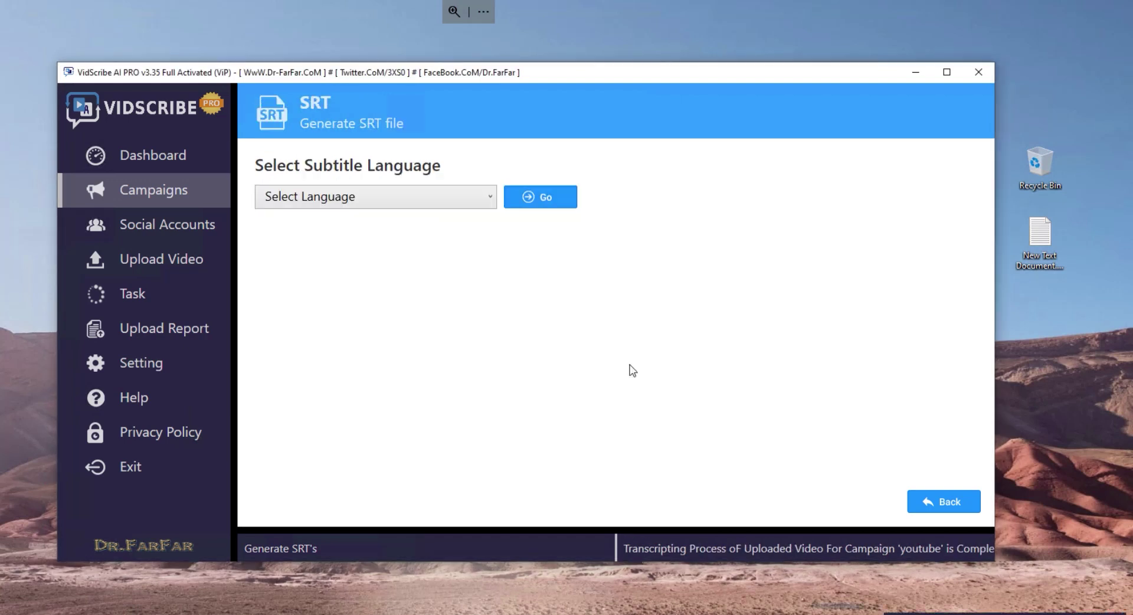
pyautogui.click(432, 199)
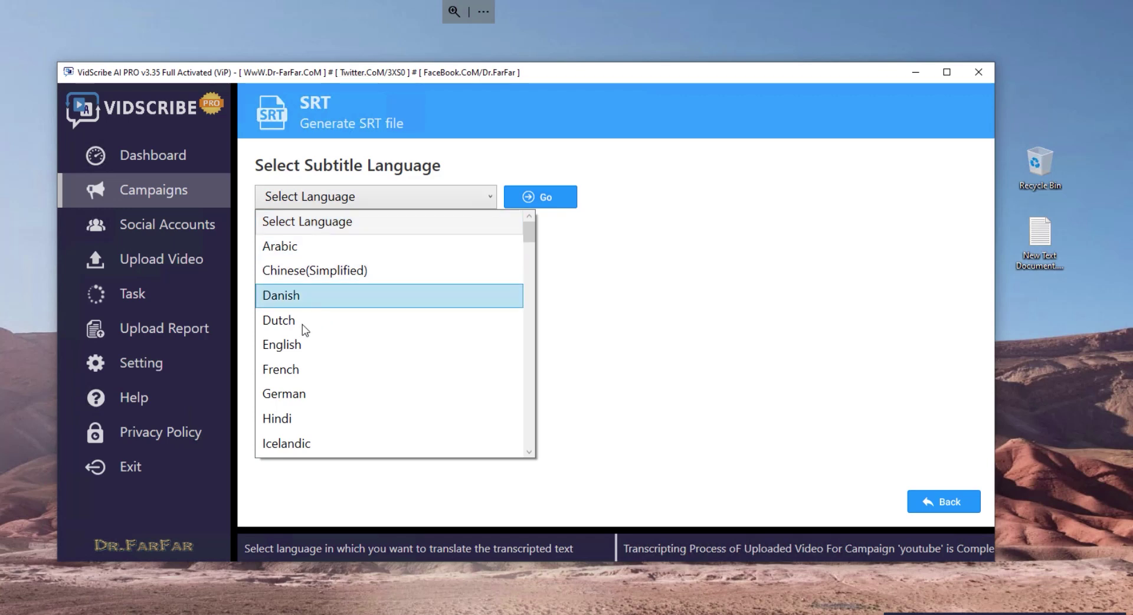
pyautogui.click(295, 370)
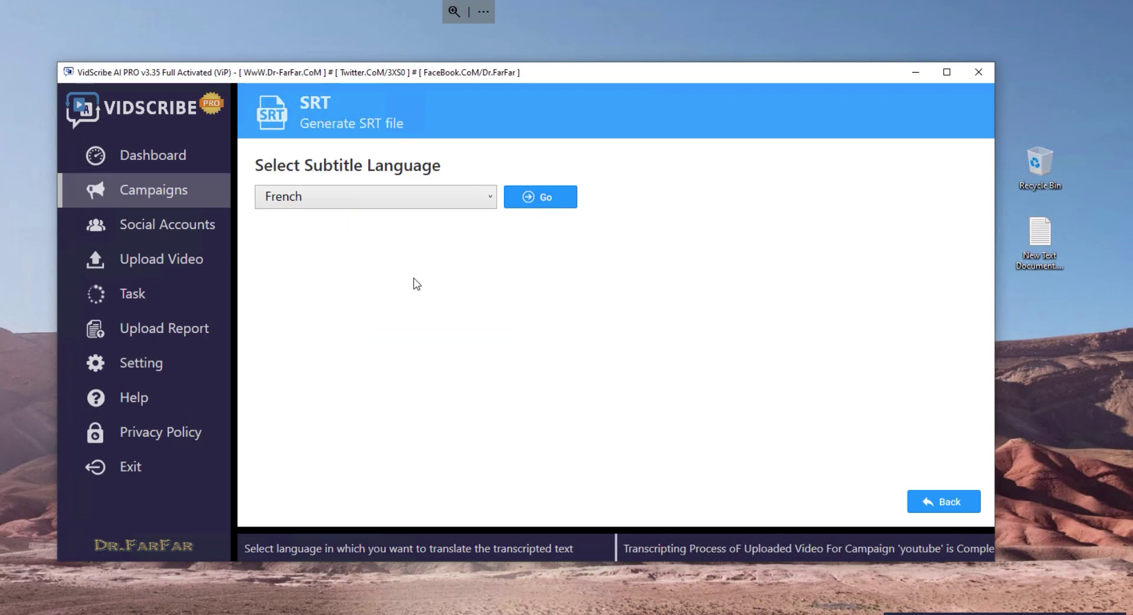
pyautogui.click(535, 204)
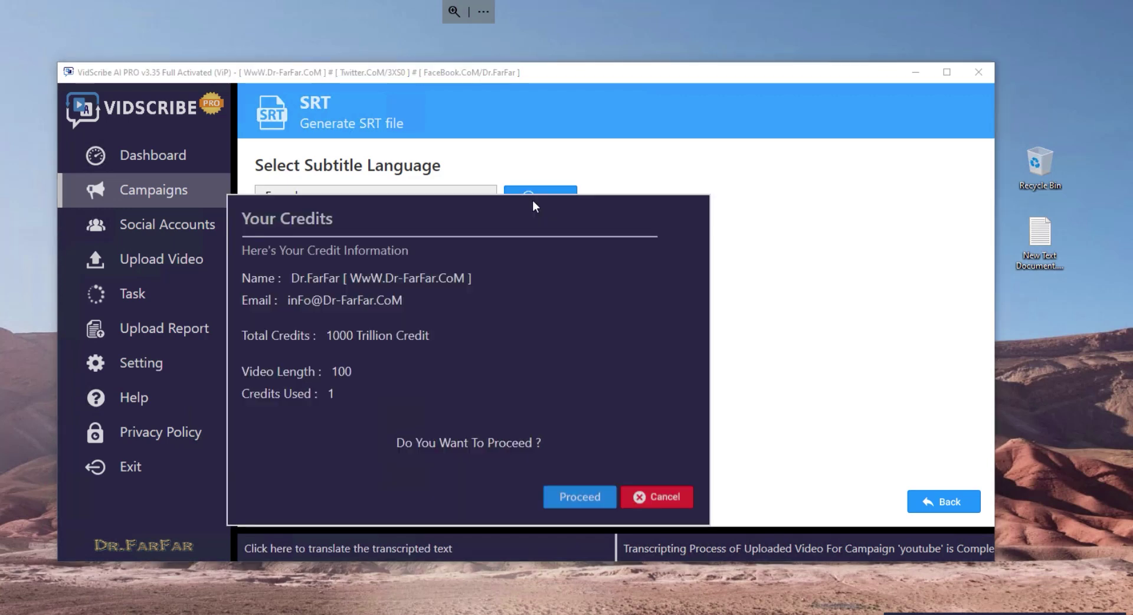
pyautogui.click(587, 504)
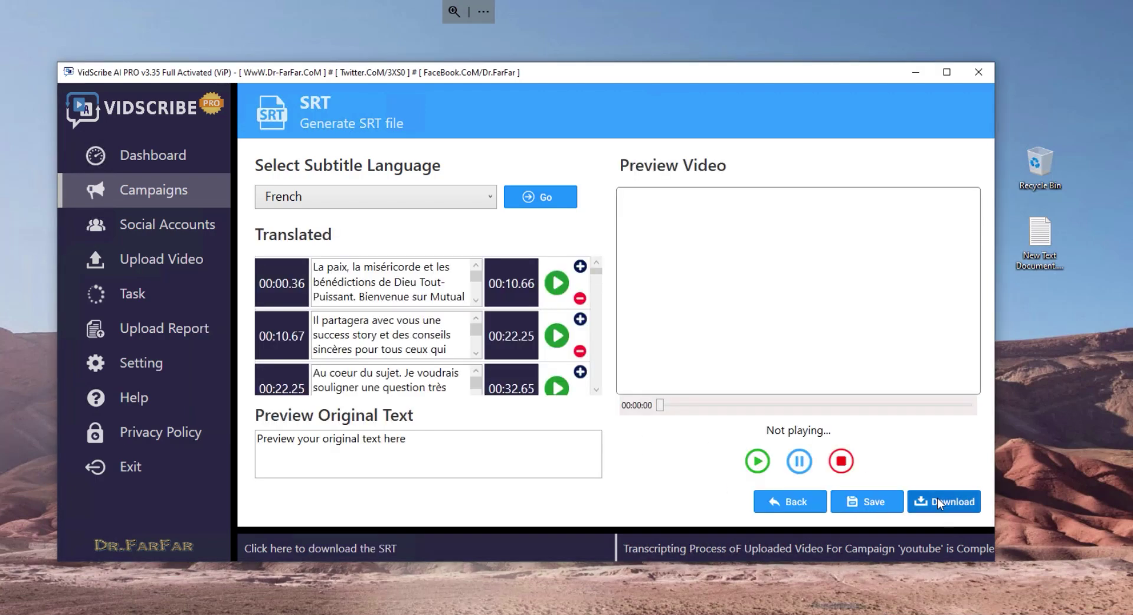
# Save the French subtitles to the Desktop as french.srt and return to Get Started
pyautogui.click(929, 493)
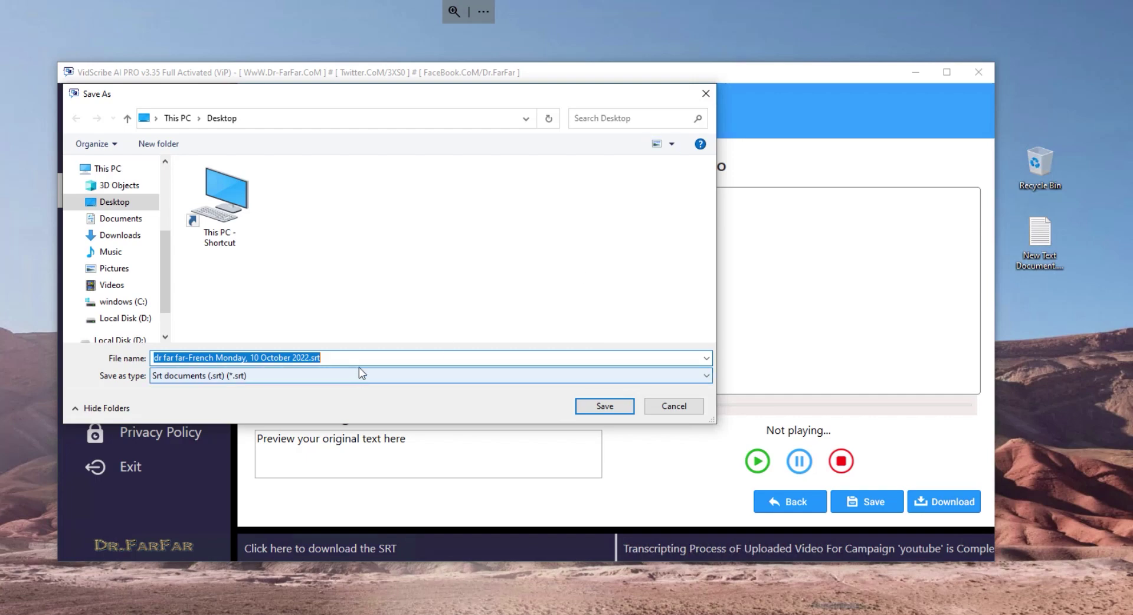
pyautogui.write('french')
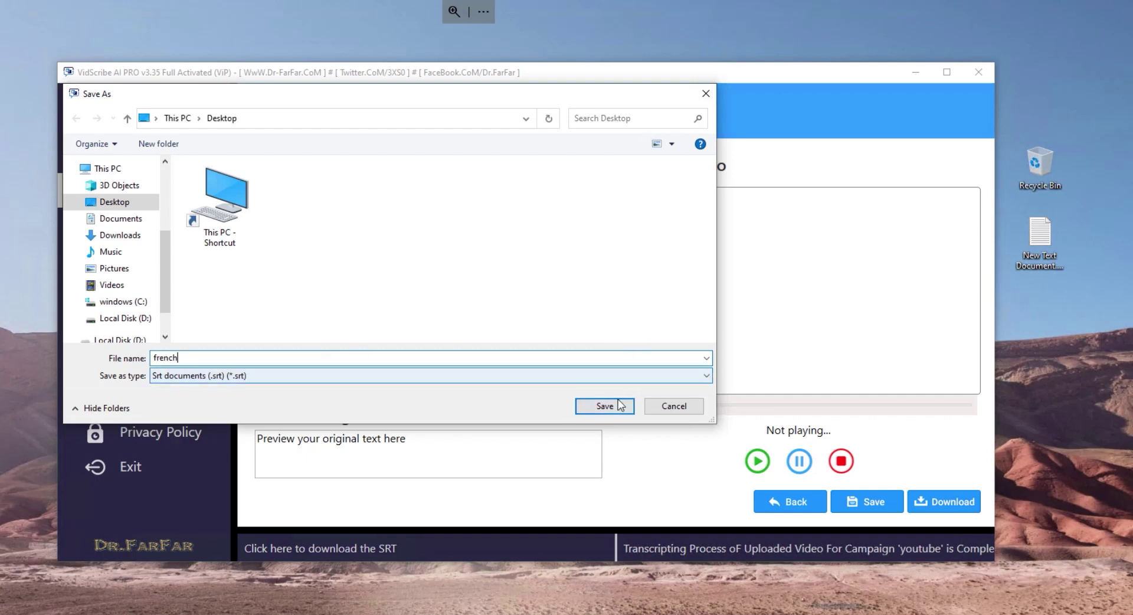
pyautogui.click(605, 406)
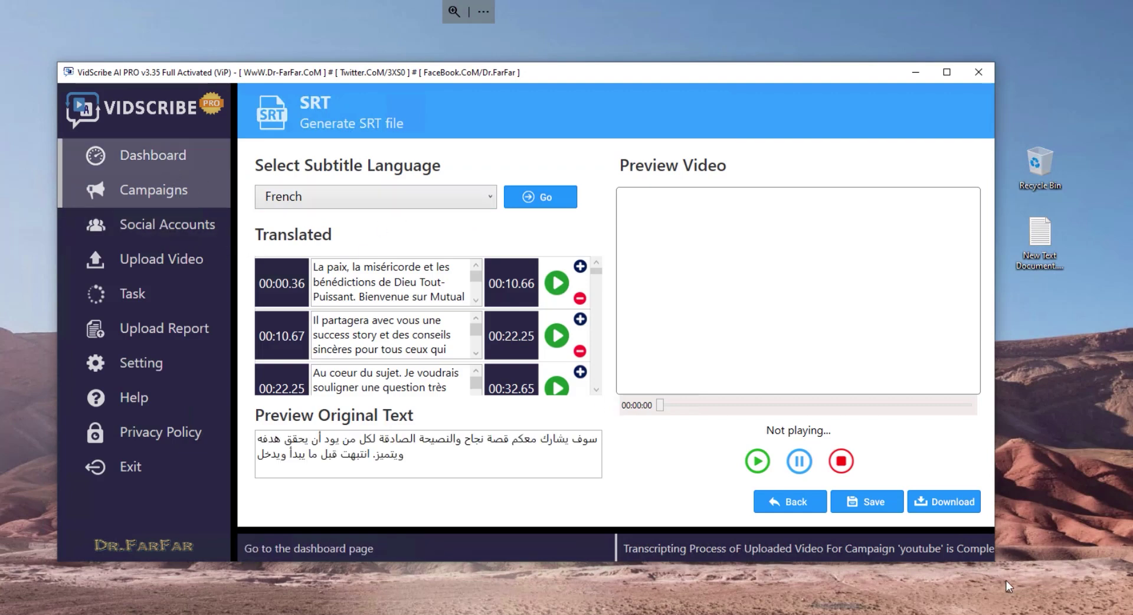
pyautogui.click(796, 503)
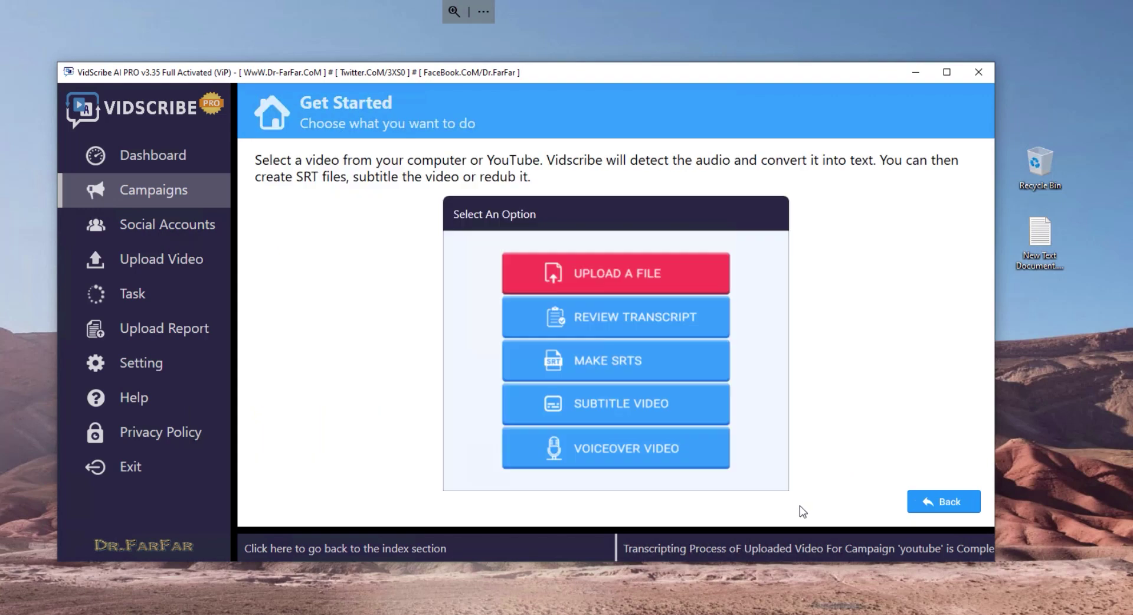
# Translate the subtitle video into French and preview its first subtitle over the video
pyautogui.click(593, 407)
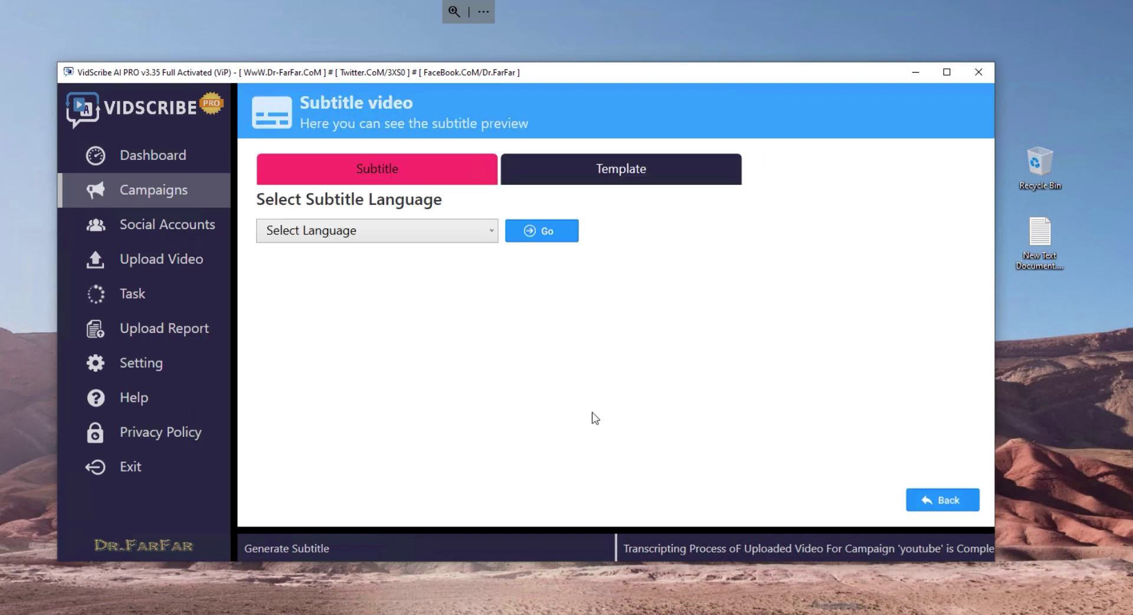
pyautogui.click(470, 233)
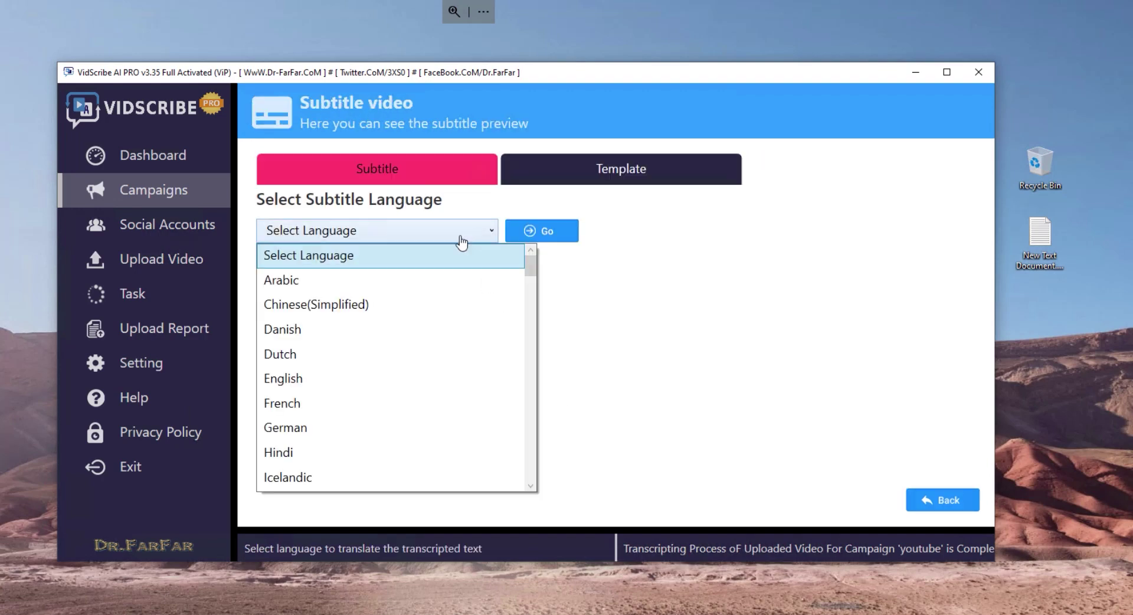
pyautogui.click(303, 402)
pyautogui.click(555, 236)
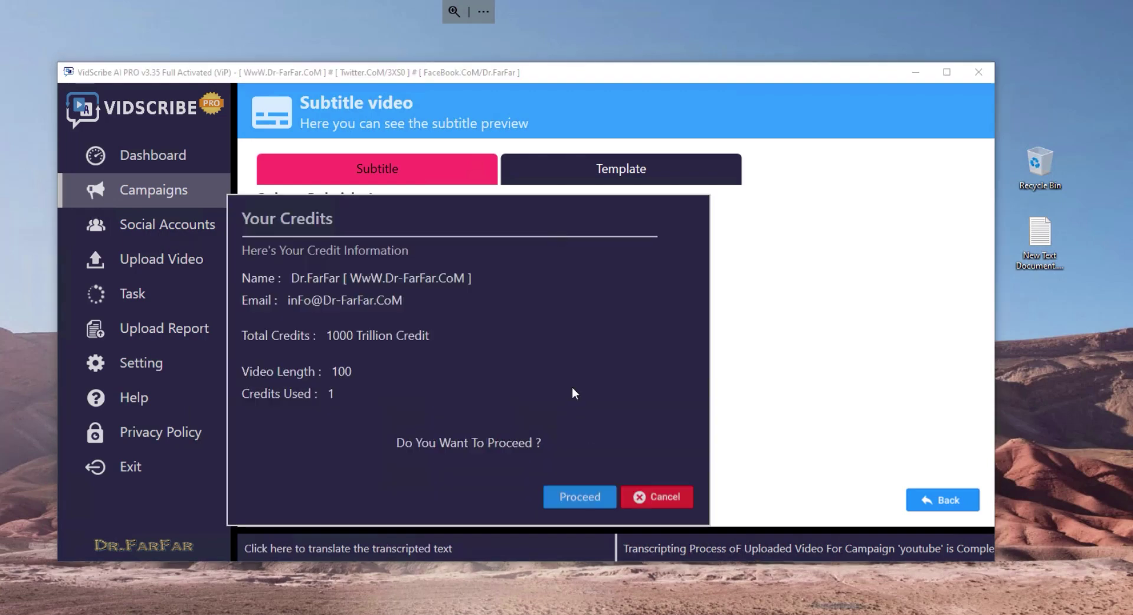
pyautogui.click(586, 497)
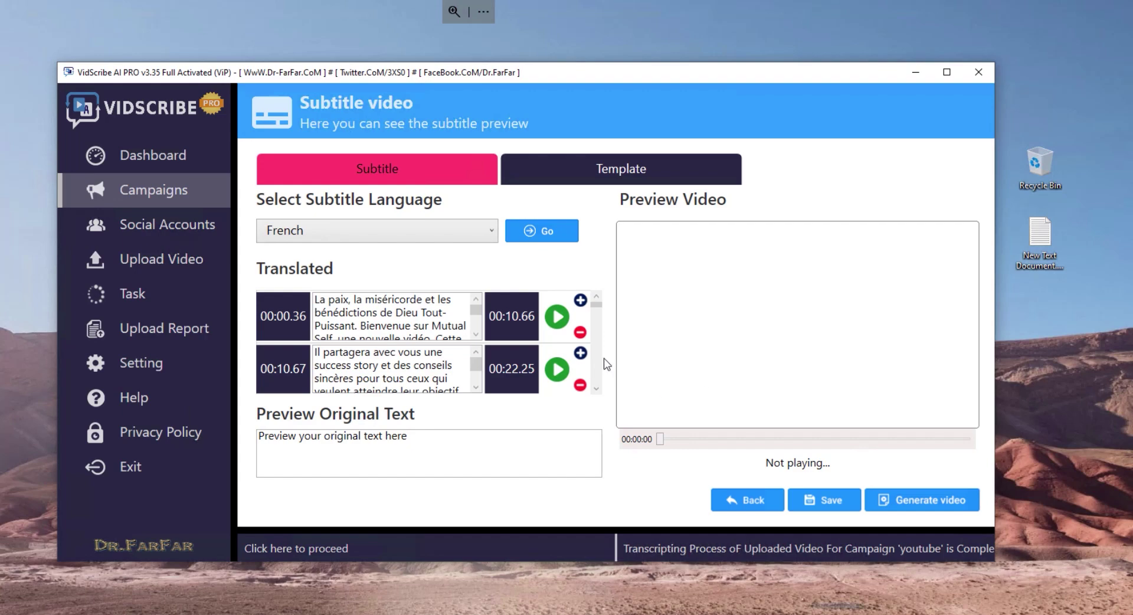
pyautogui.click(555, 317)
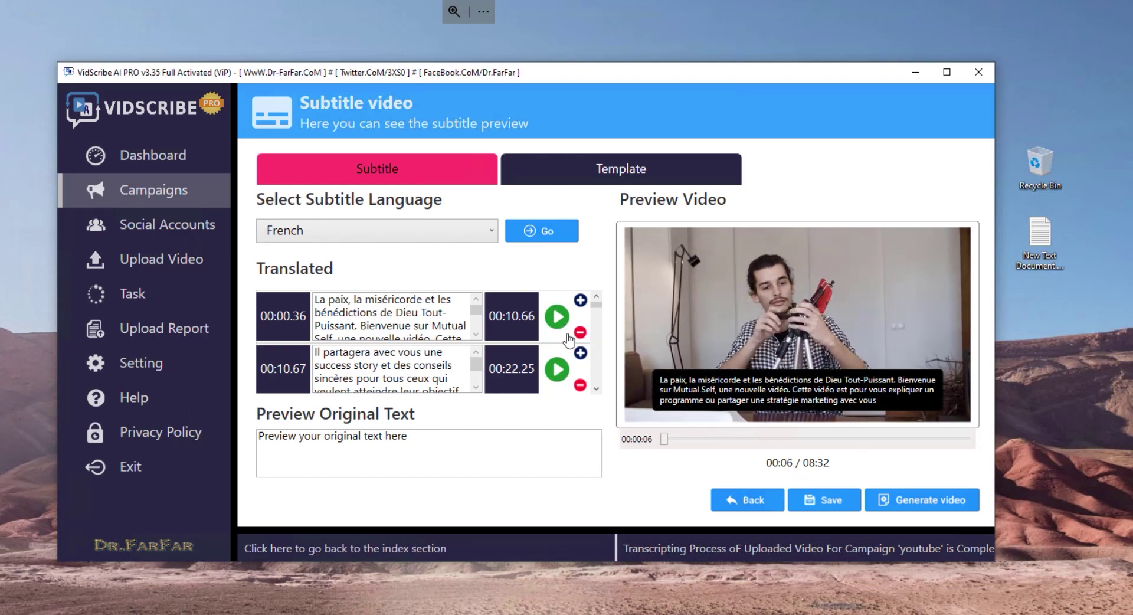
pyautogui.click(643, 168)
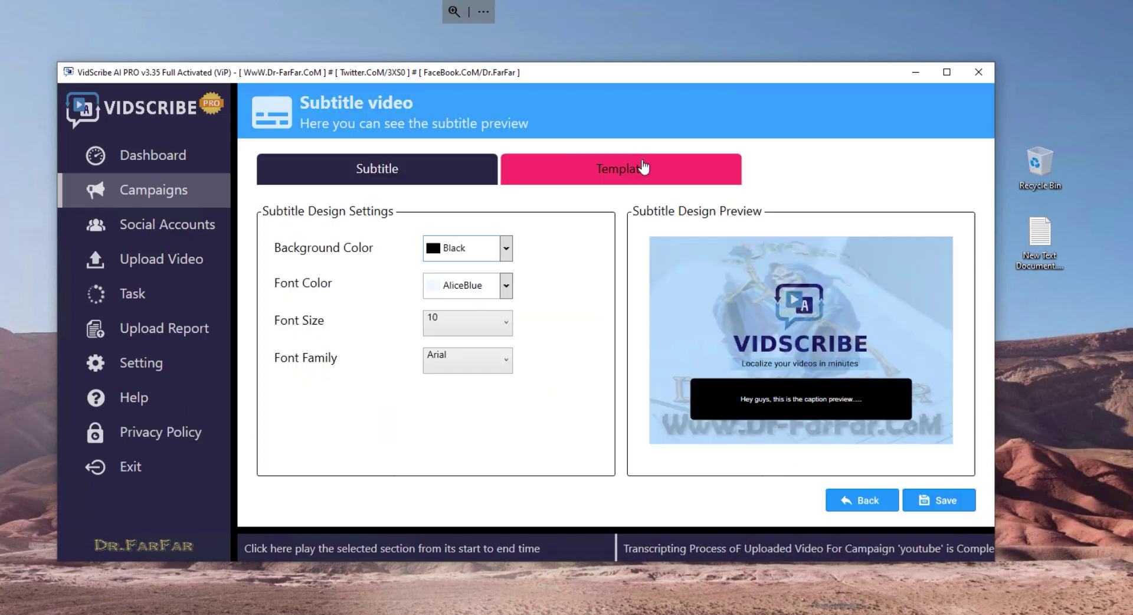
pyautogui.click(506, 248)
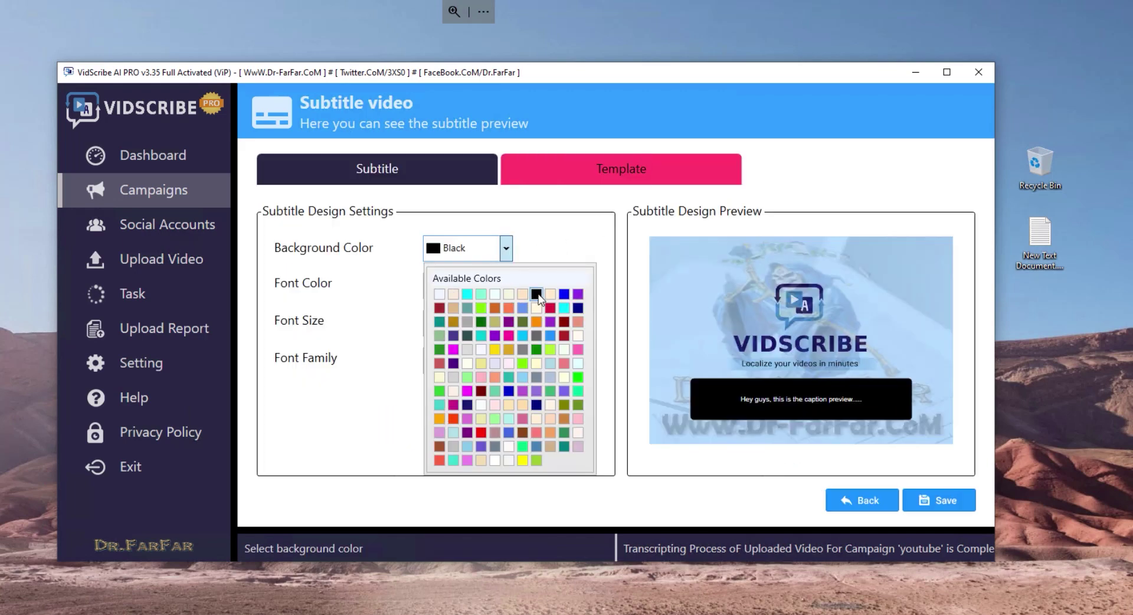
pyautogui.click(453, 295)
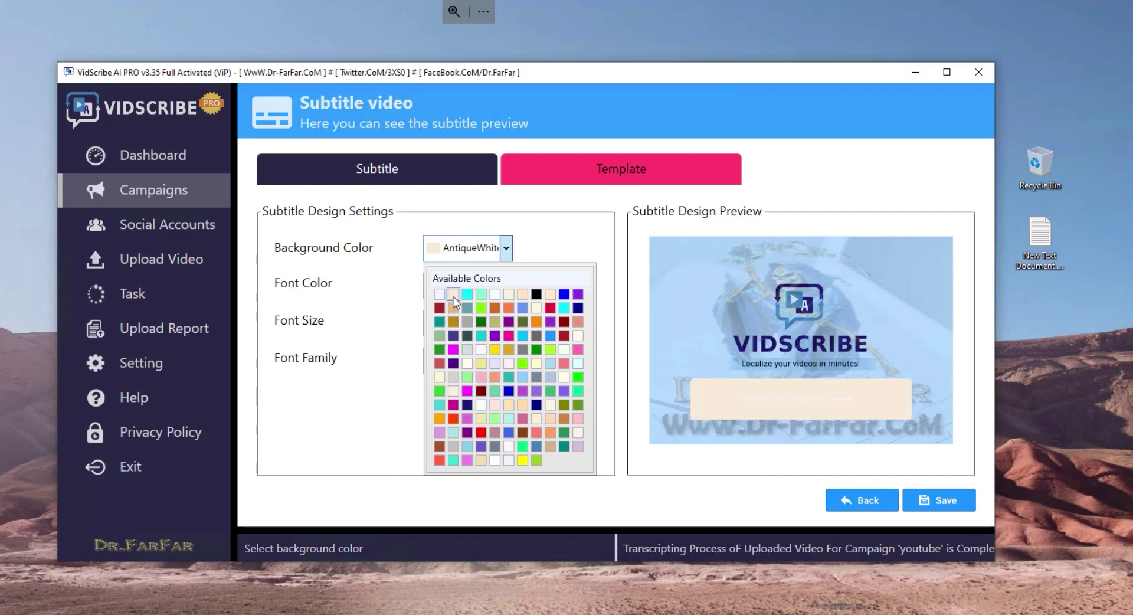
pyautogui.click(506, 249)
pyautogui.click(537, 296)
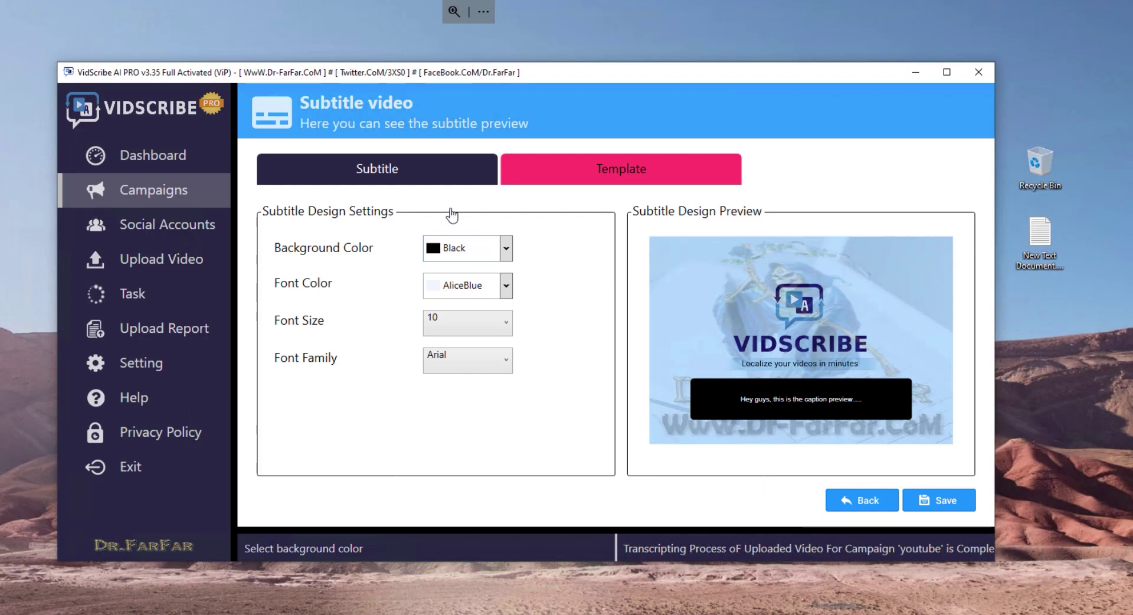
pyautogui.click(435, 174)
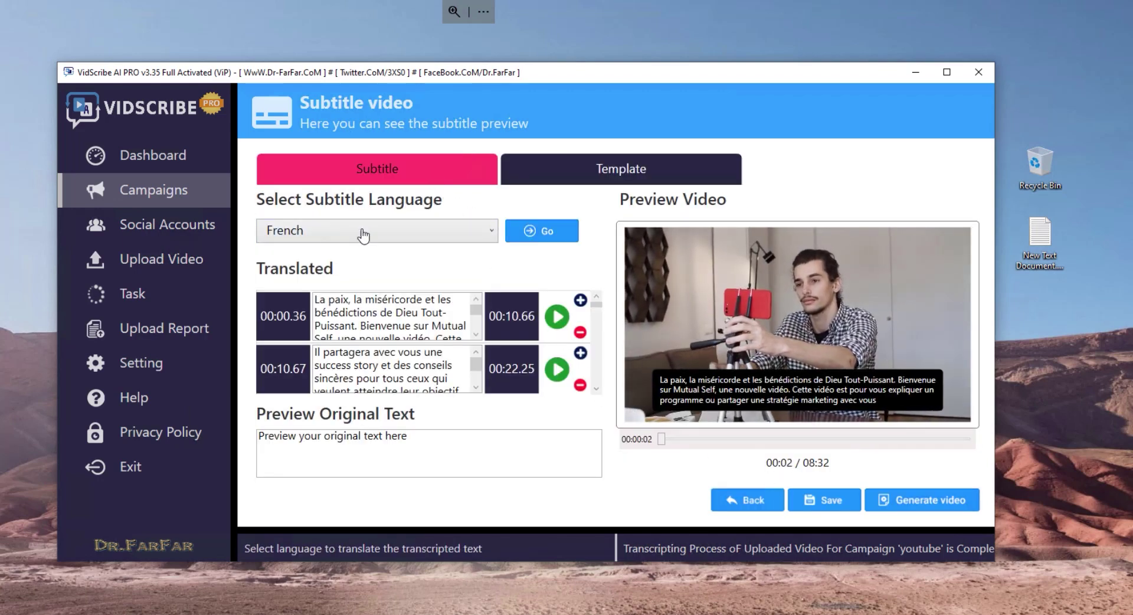
# Start a voice-over video translated into English, US (en-US)
pyautogui.click(747, 500)
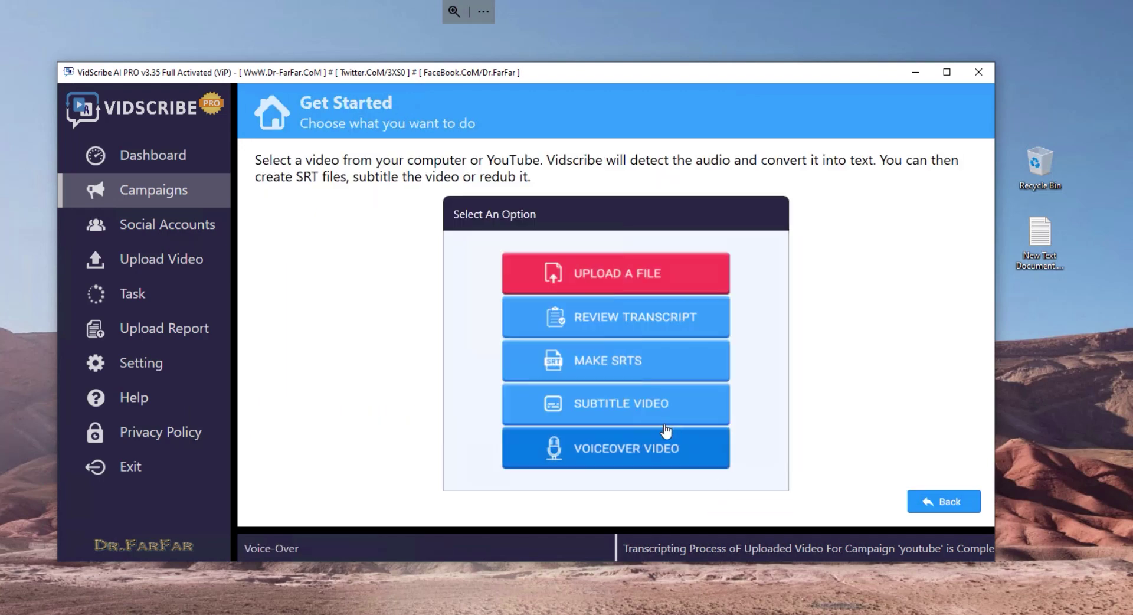
pyautogui.click(636, 451)
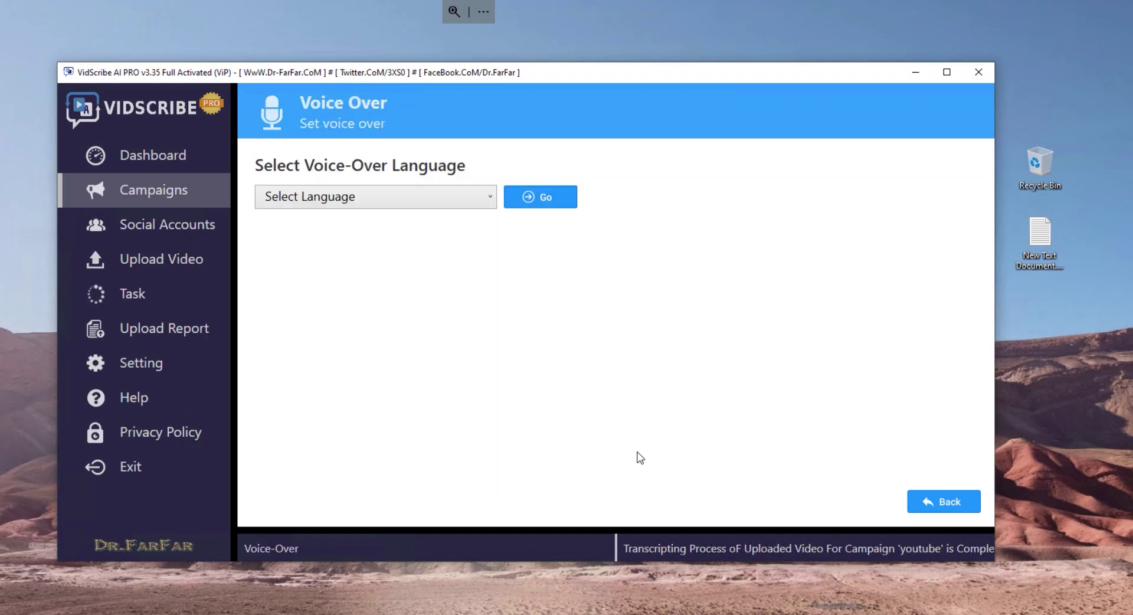
pyautogui.click(448, 196)
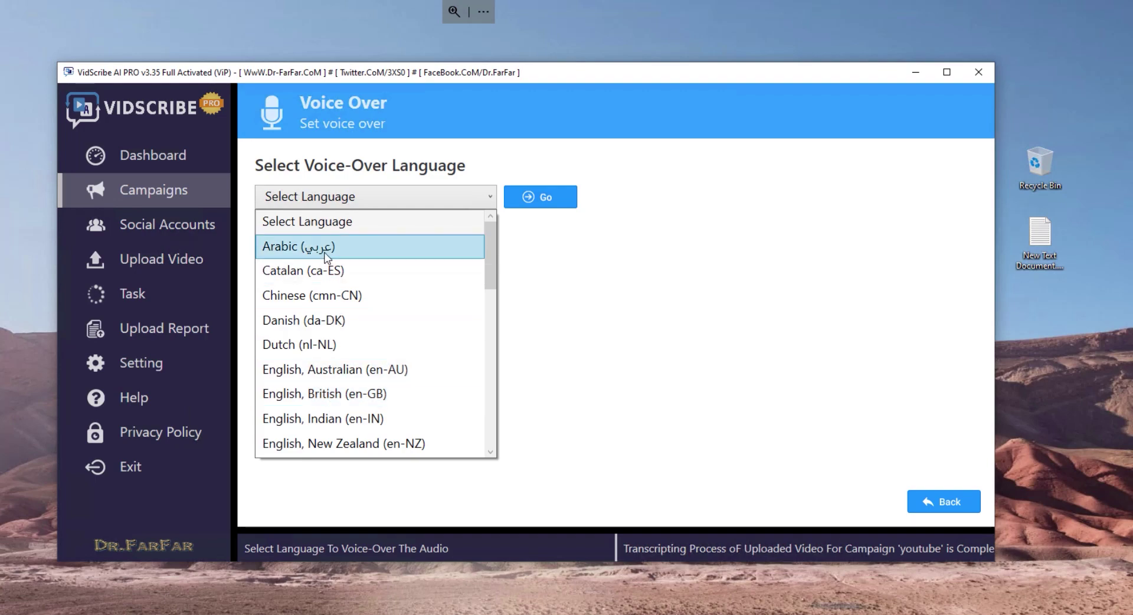
pyautogui.scroll(-1, 375, 329)
pyautogui.scroll(-1, 359, 416)
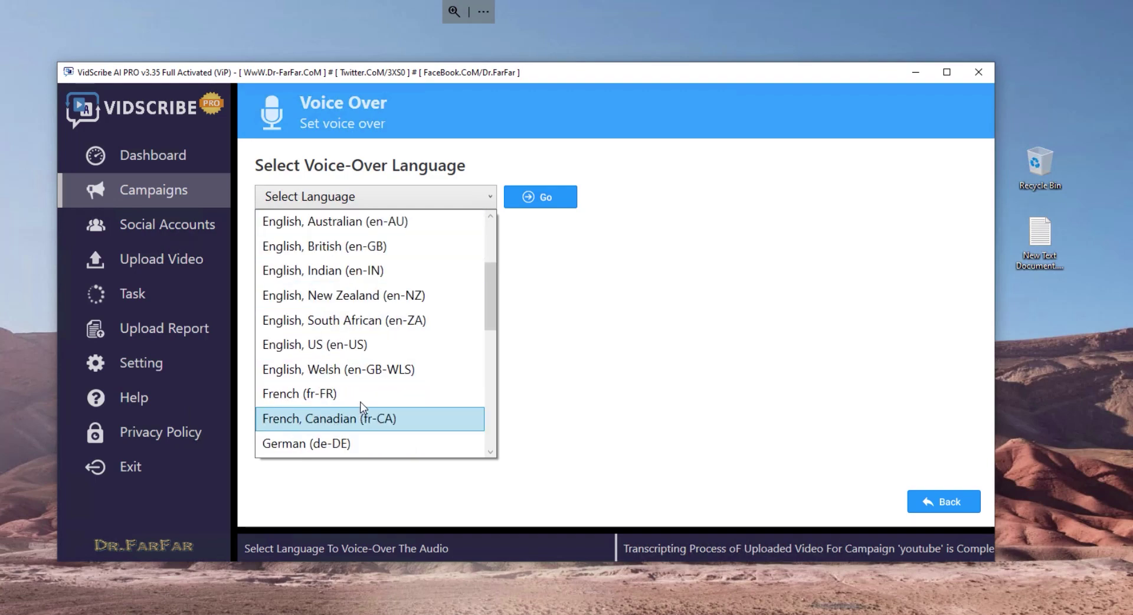
pyautogui.click(362, 345)
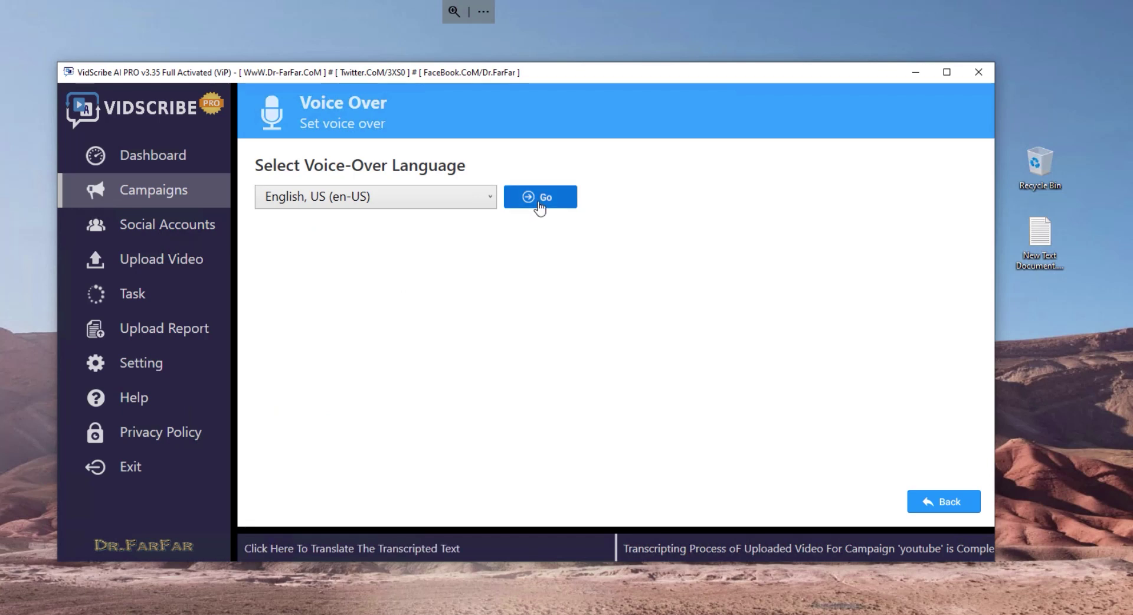
pyautogui.click(536, 201)
# Confirm the voice-over credits, choose the Ivy, Female voice, and preview the first translated segment
pyautogui.click(578, 501)
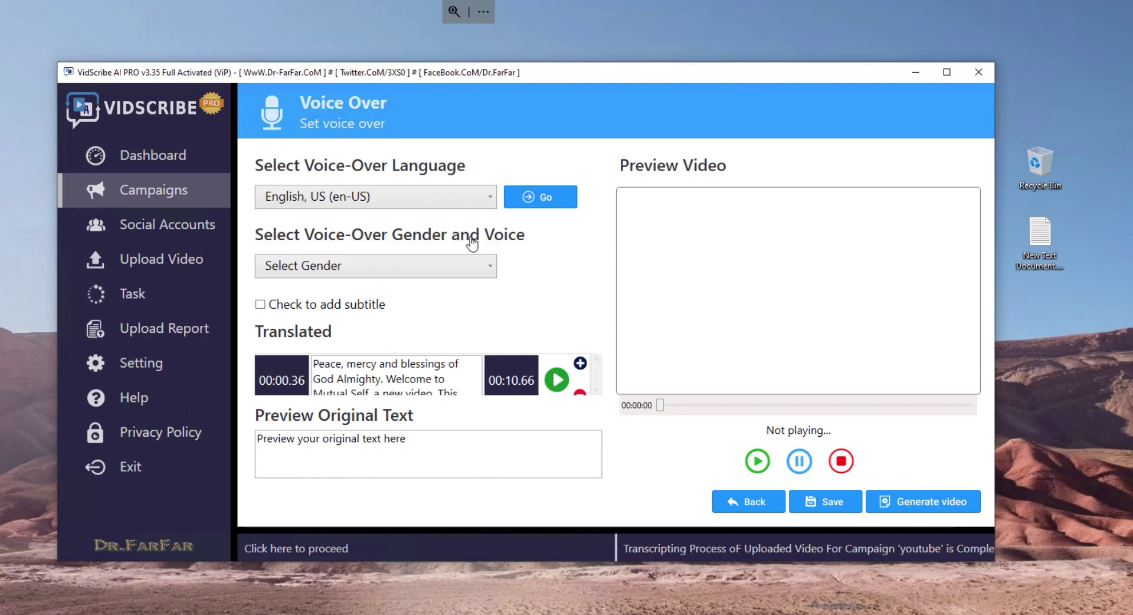
pyautogui.click(472, 197)
pyautogui.click(582, 254)
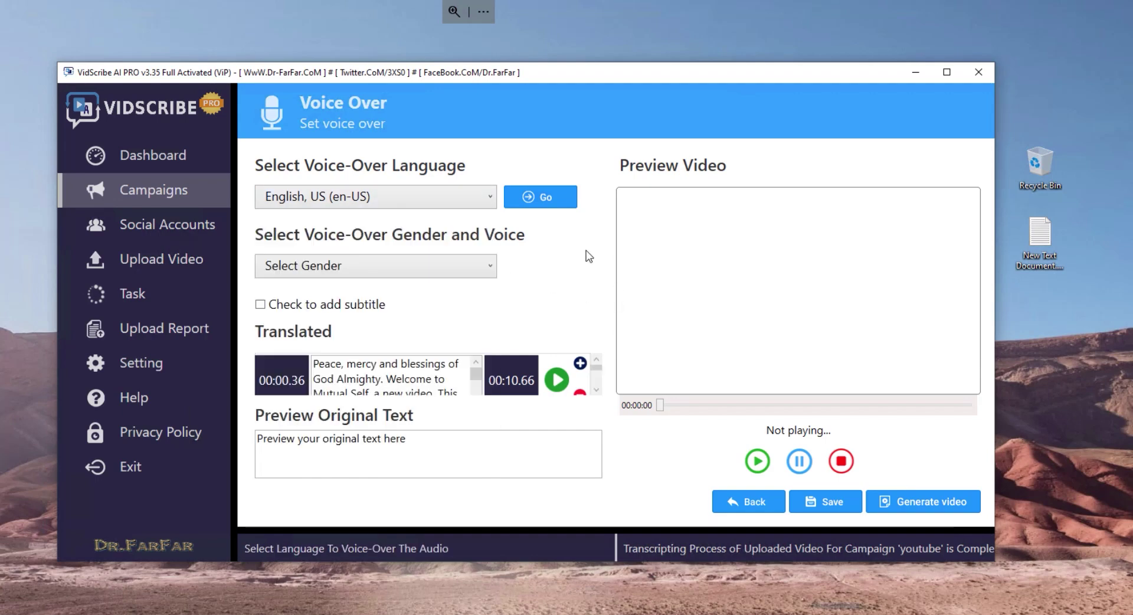
pyautogui.click(473, 272)
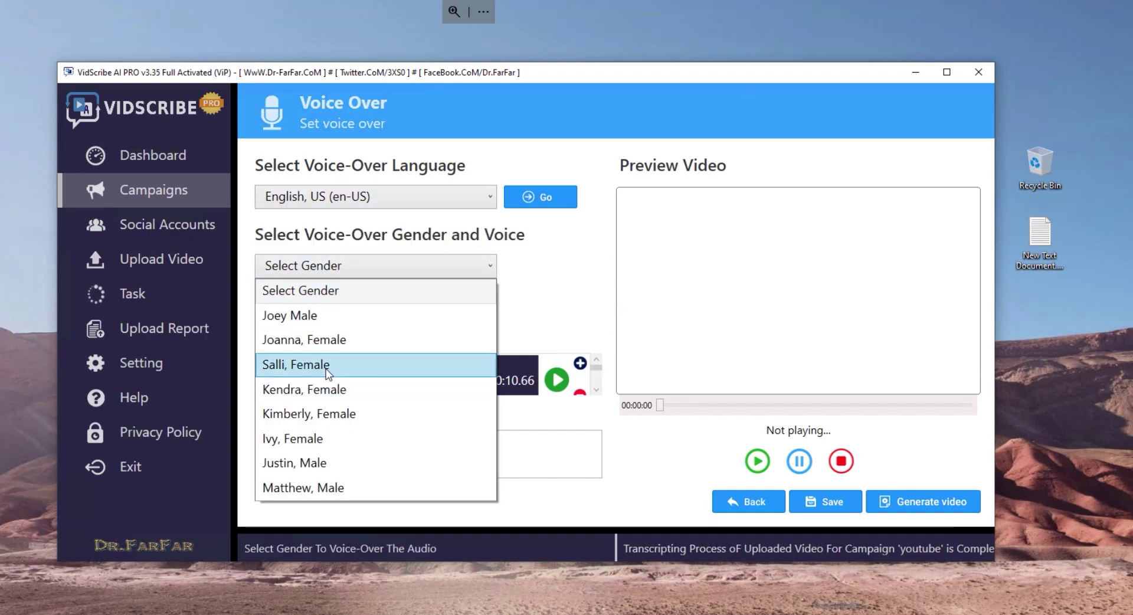
pyautogui.click(334, 444)
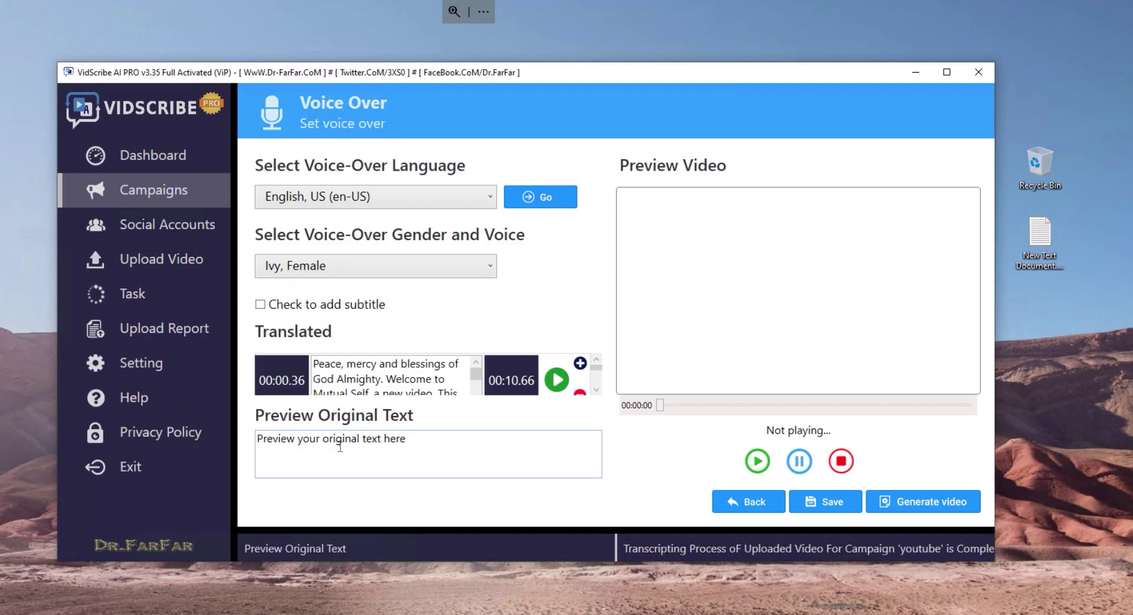
pyautogui.click(558, 383)
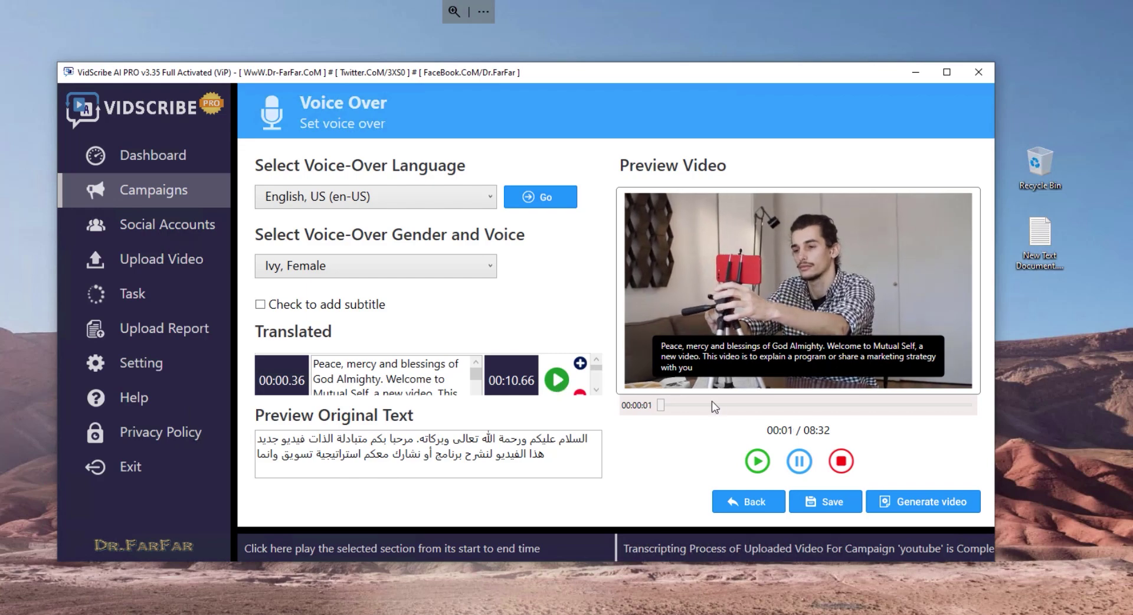
pyautogui.click(788, 457)
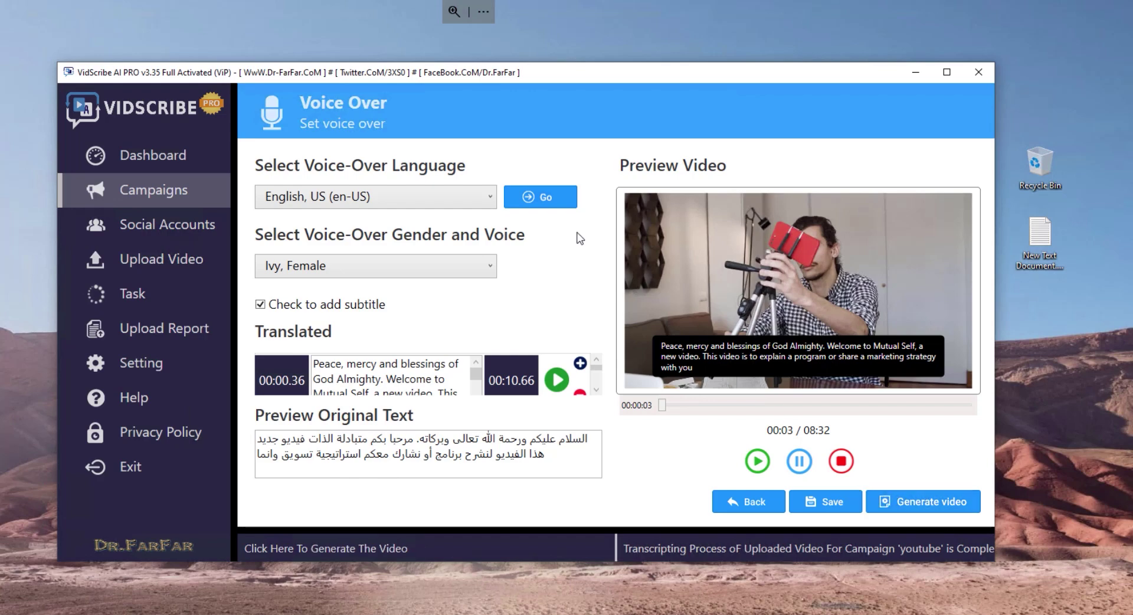
# Retranslate the transcript into English (US), accepting the credit charge
pyautogui.click(558, 204)
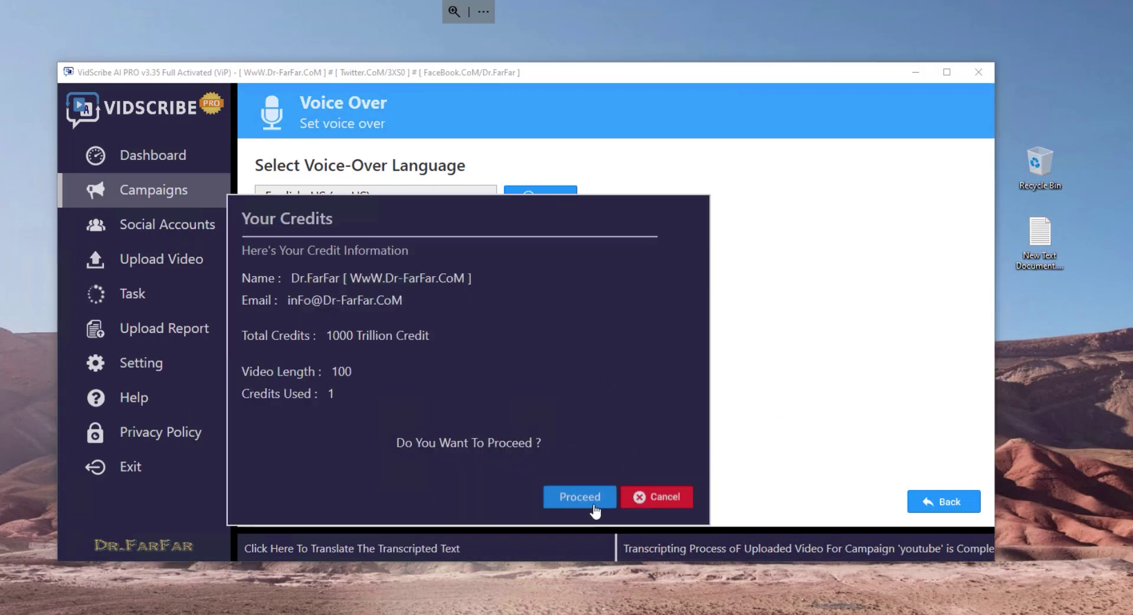
pyautogui.click(594, 506)
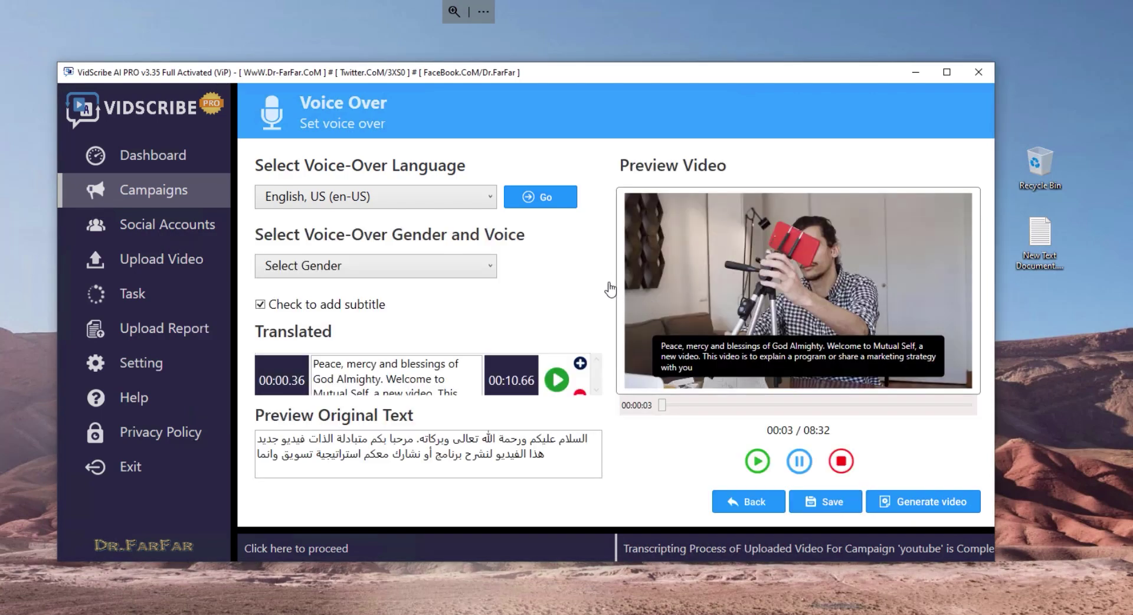
# Choose the Joey Male voice and save the translated English text
pyautogui.click(475, 266)
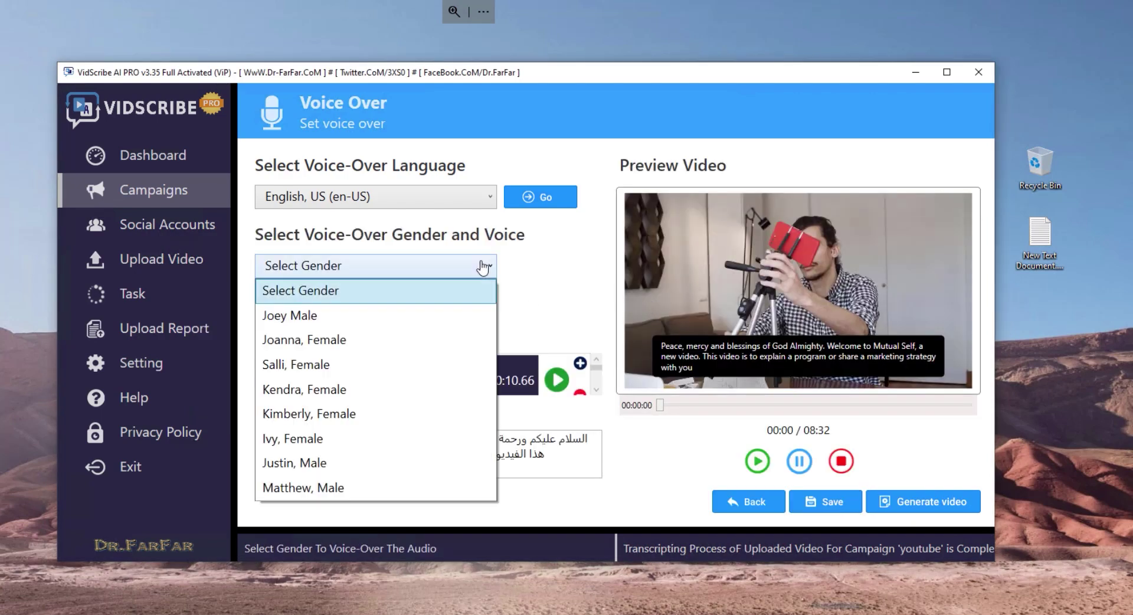
pyautogui.click(299, 319)
pyautogui.click(918, 509)
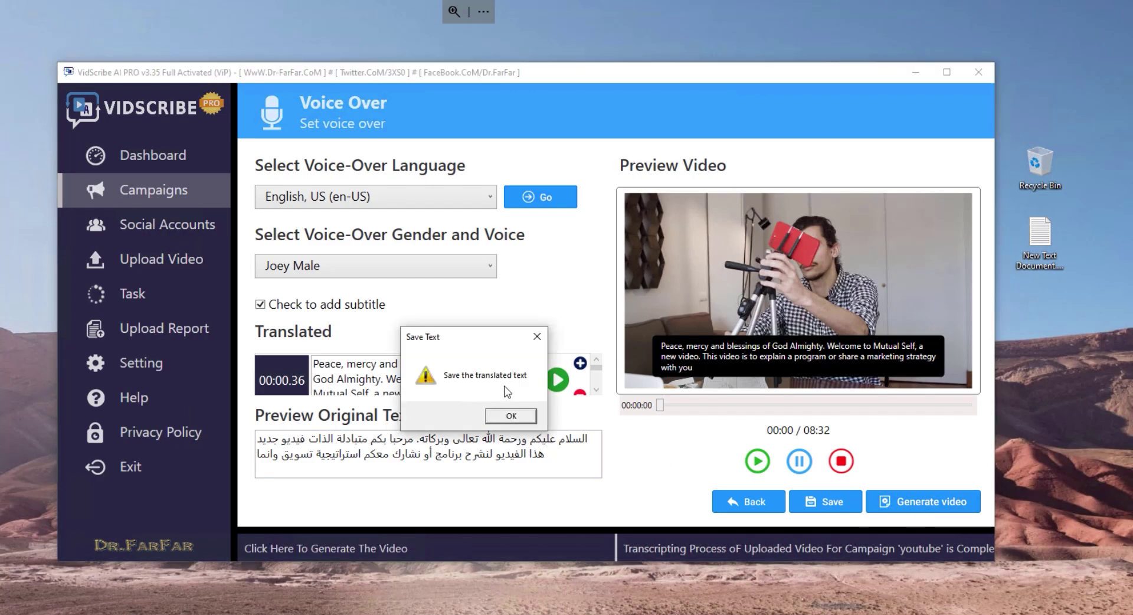
pyautogui.click(512, 415)
pyautogui.click(833, 507)
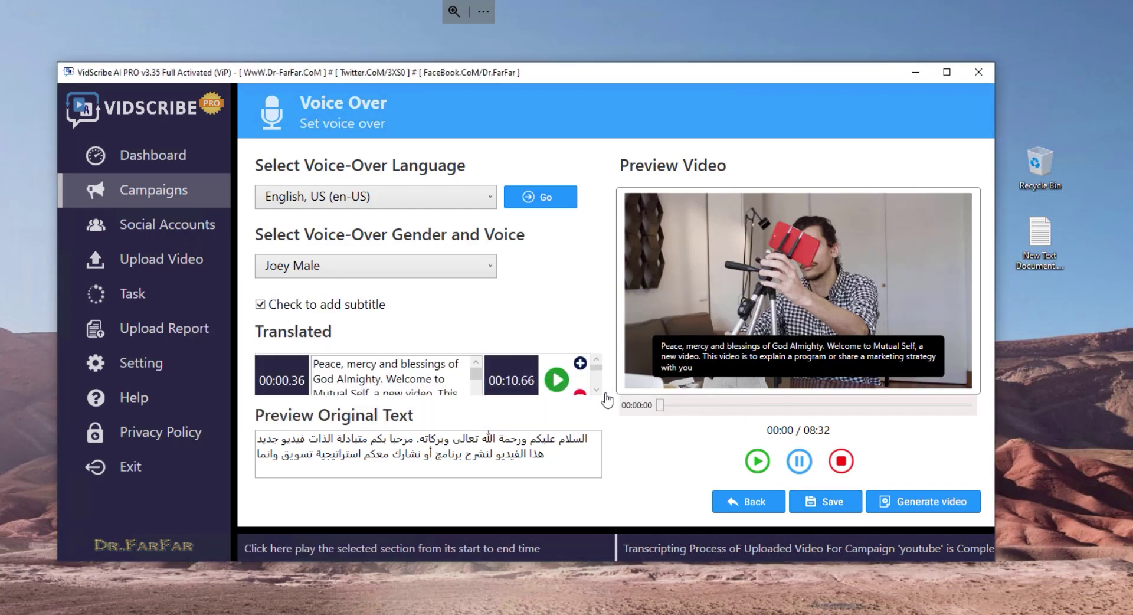
# Generate the subtitled voice-over video as 222.mp4 on the Desktop, then return to the options
pyautogui.click(915, 502)
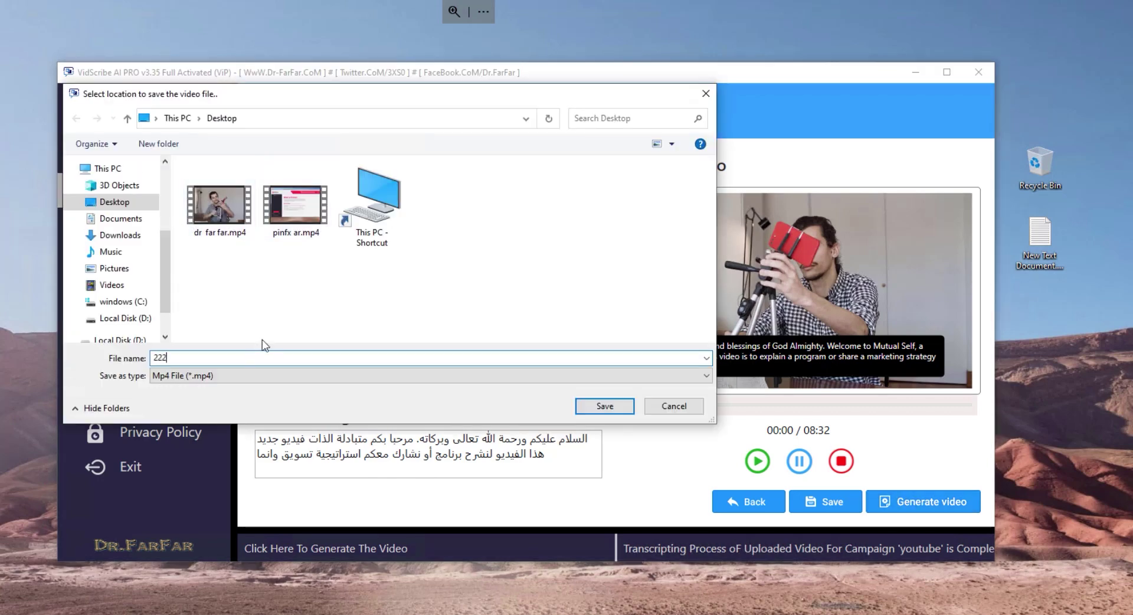
pyautogui.click(605, 406)
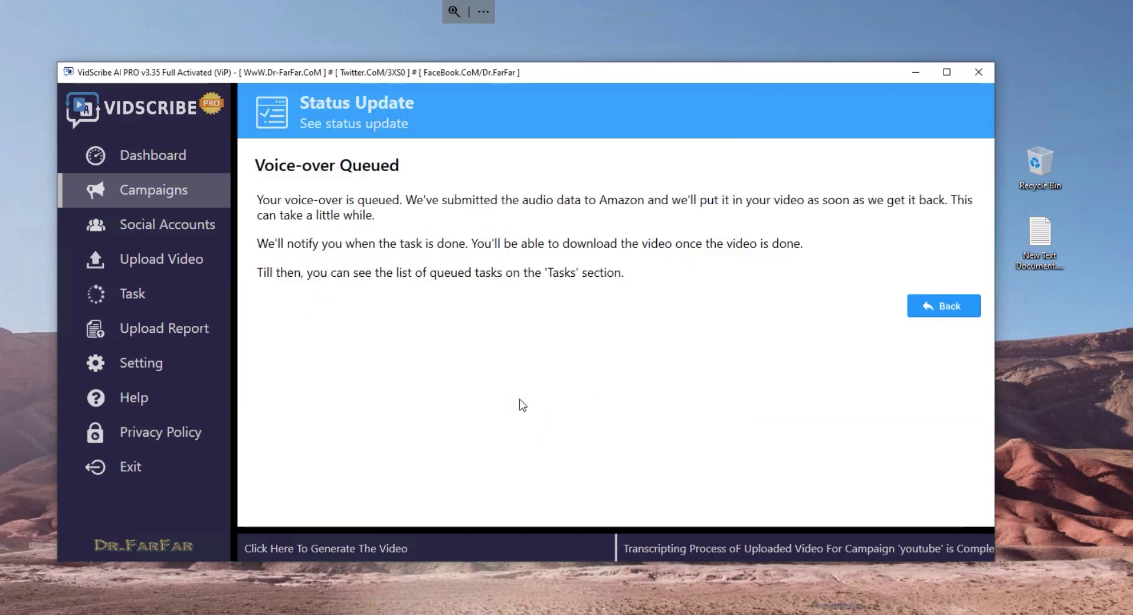
pyautogui.click(944, 307)
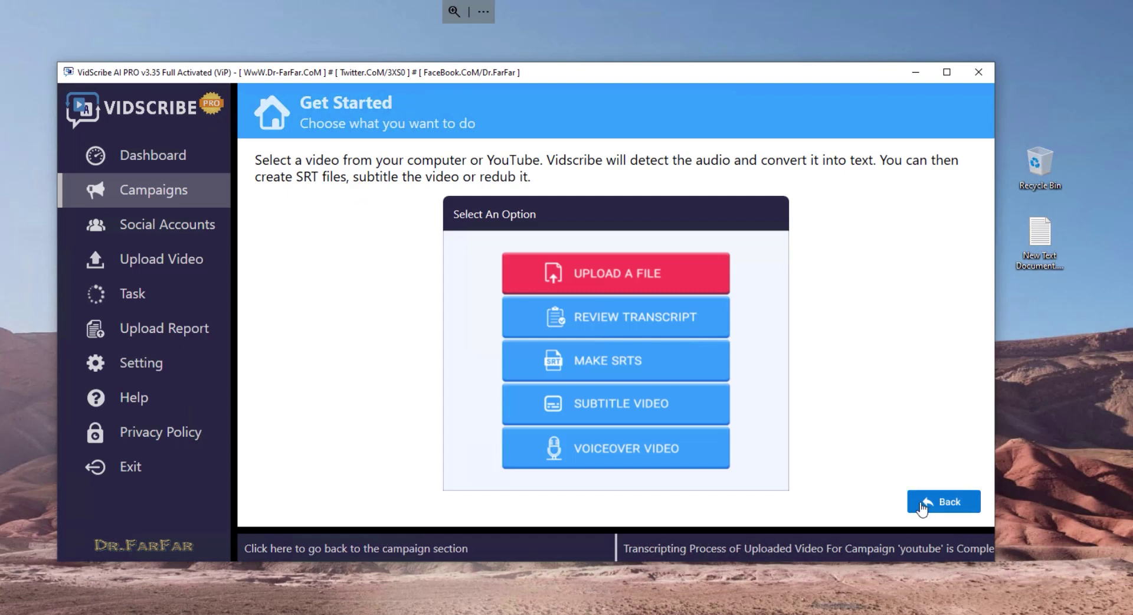
# Look over the Social Accounts and Upload Video pages without adding an account or campaign
pyautogui.click(170, 232)
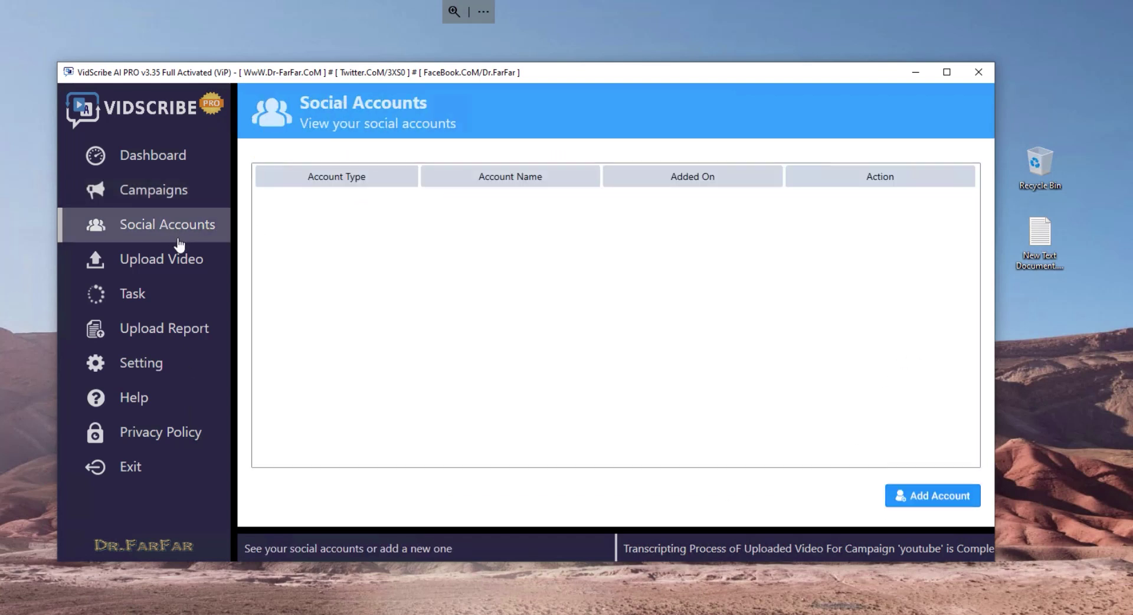
pyautogui.click(955, 498)
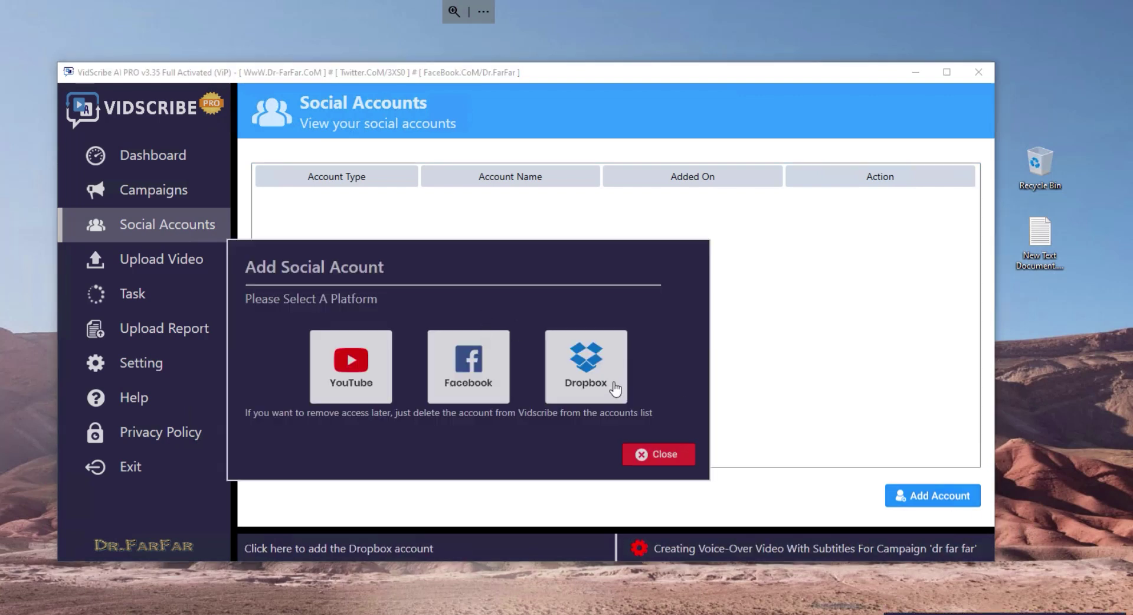
pyautogui.click(676, 461)
pyautogui.click(172, 262)
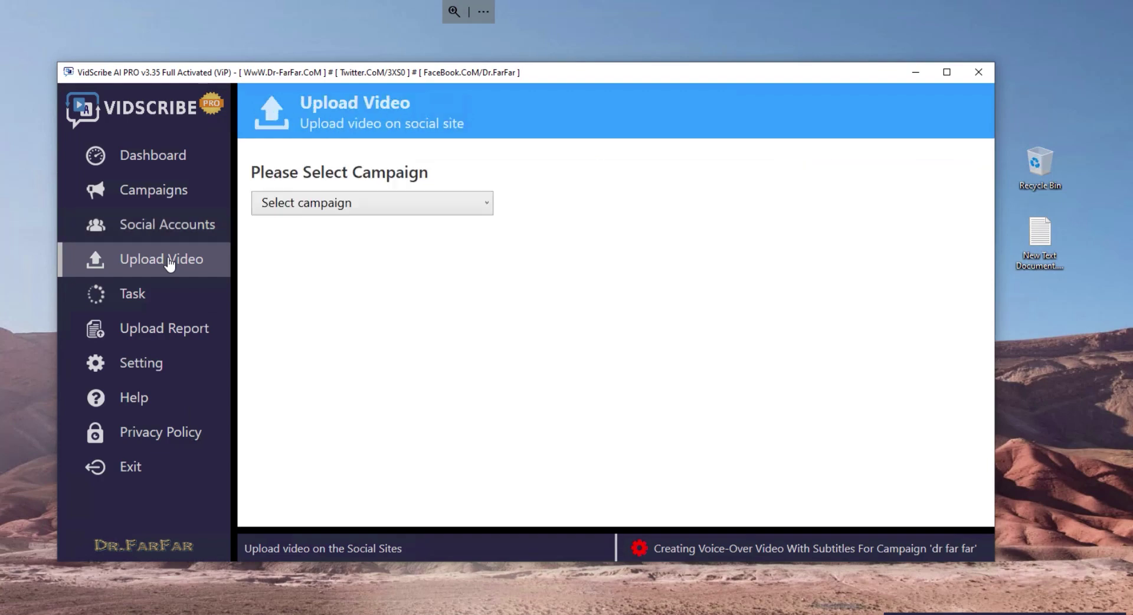
pyautogui.click(314, 207)
pyautogui.click(653, 237)
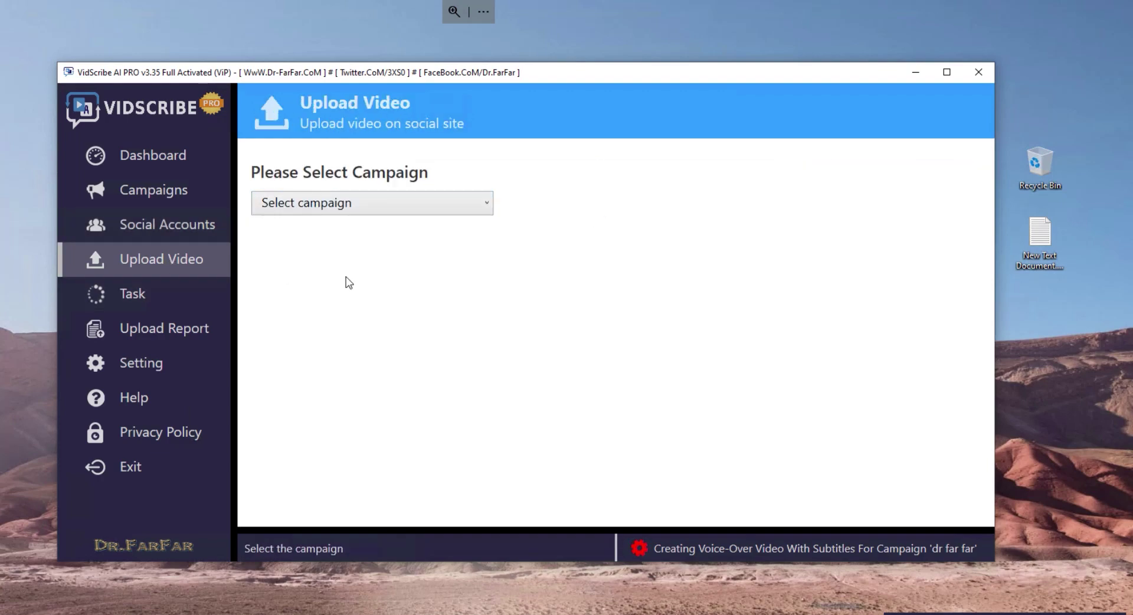
# Check the Task list and Upload Report, then show the Application Setting page
pyautogui.click(152, 295)
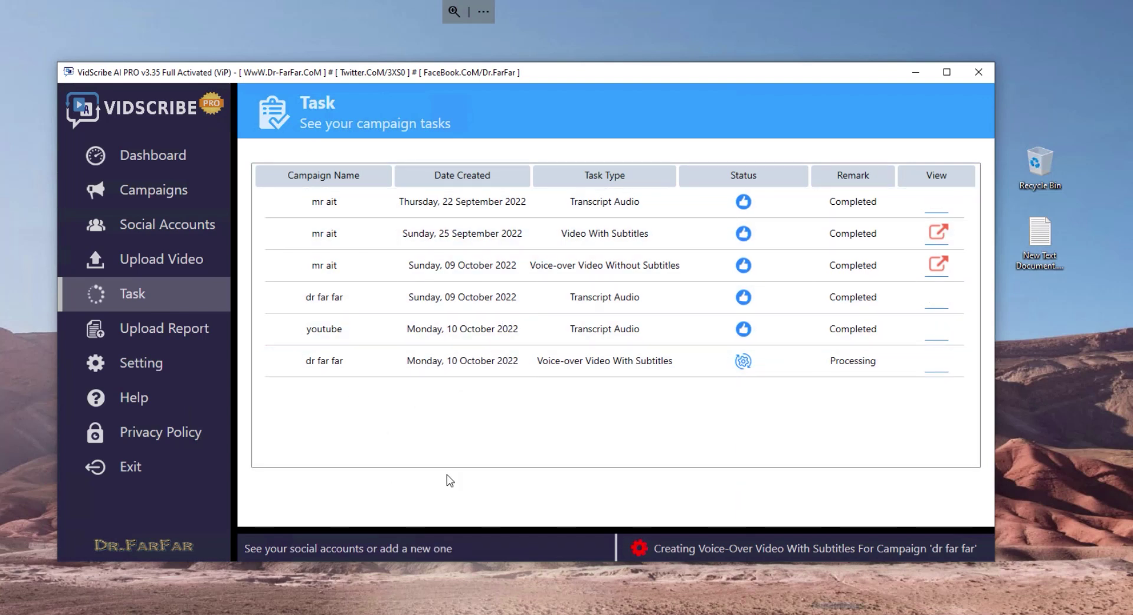
pyautogui.click(171, 330)
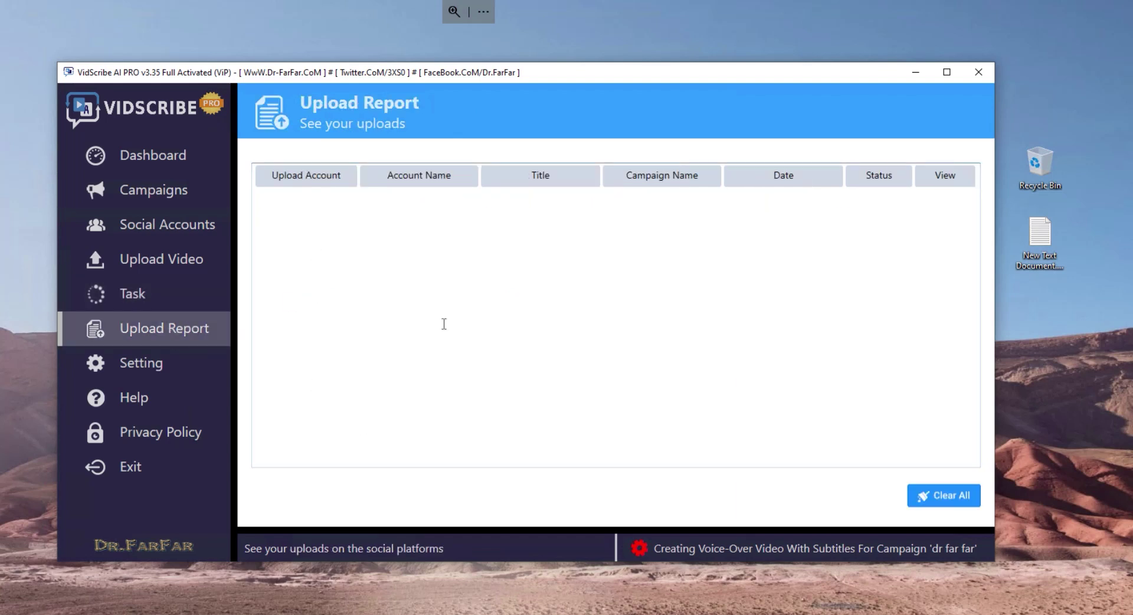
pyautogui.click(163, 375)
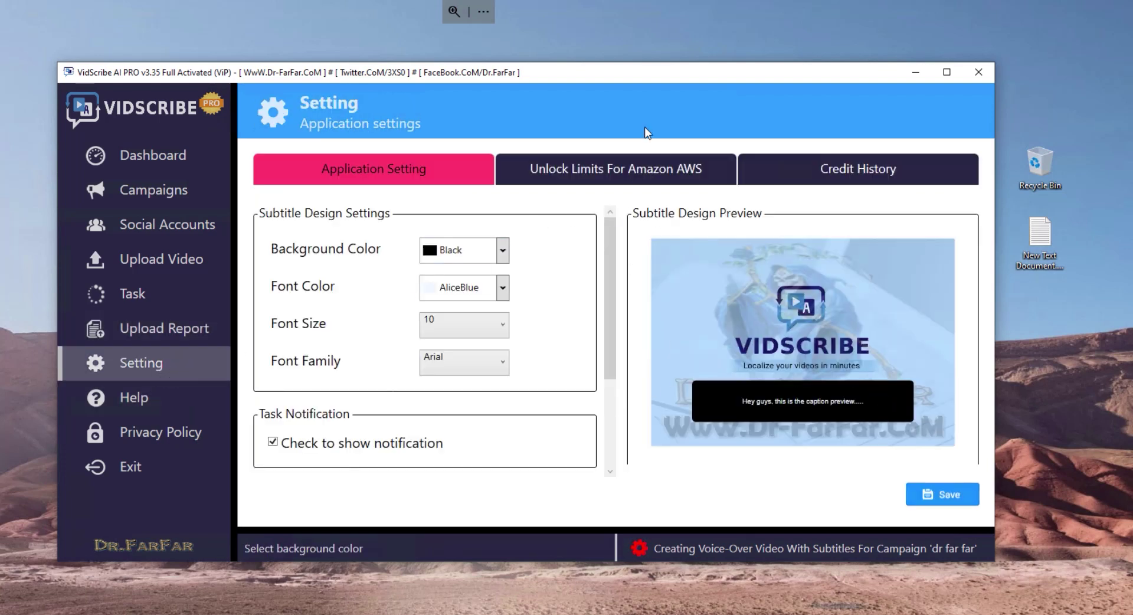
# Check the AWS limits tab, the Help page and the Dashboard overview
pyautogui.click(645, 171)
pyautogui.click(396, 177)
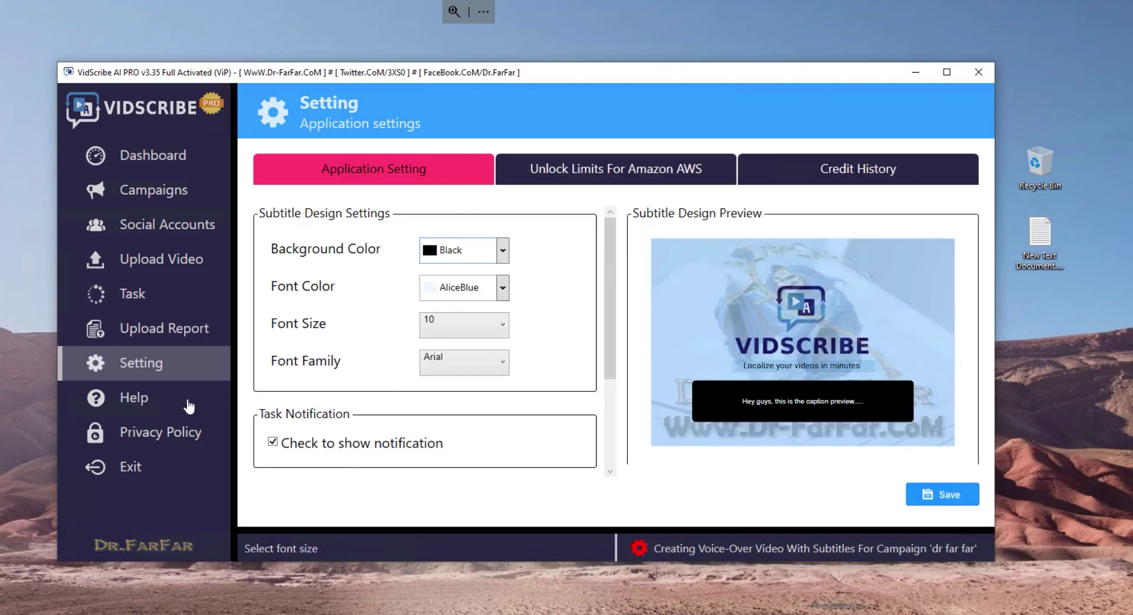
pyautogui.click(166, 406)
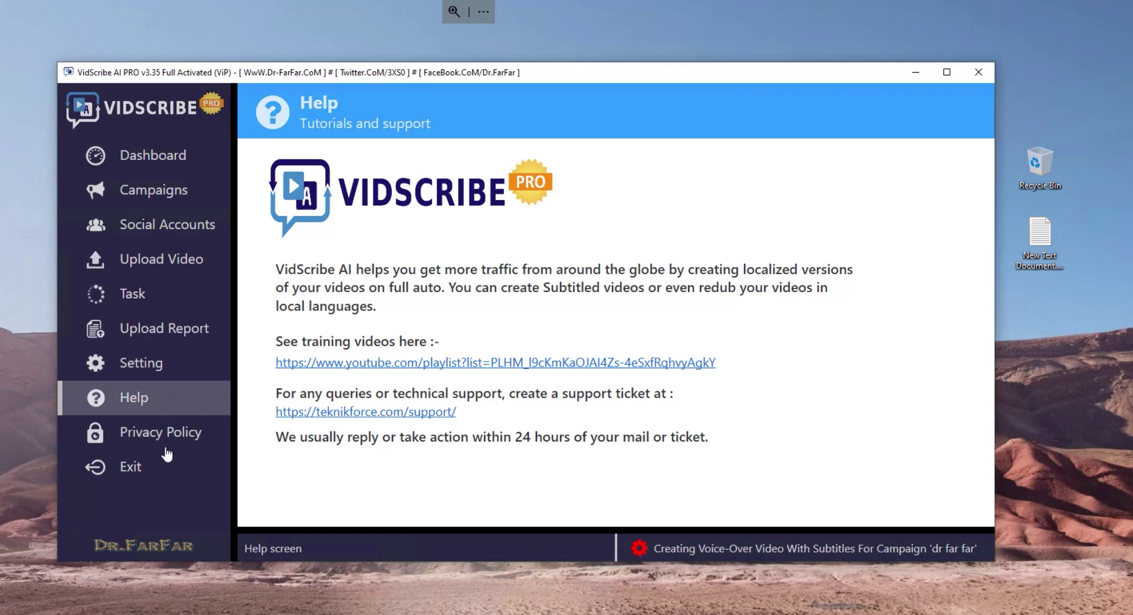
pyautogui.click(180, 164)
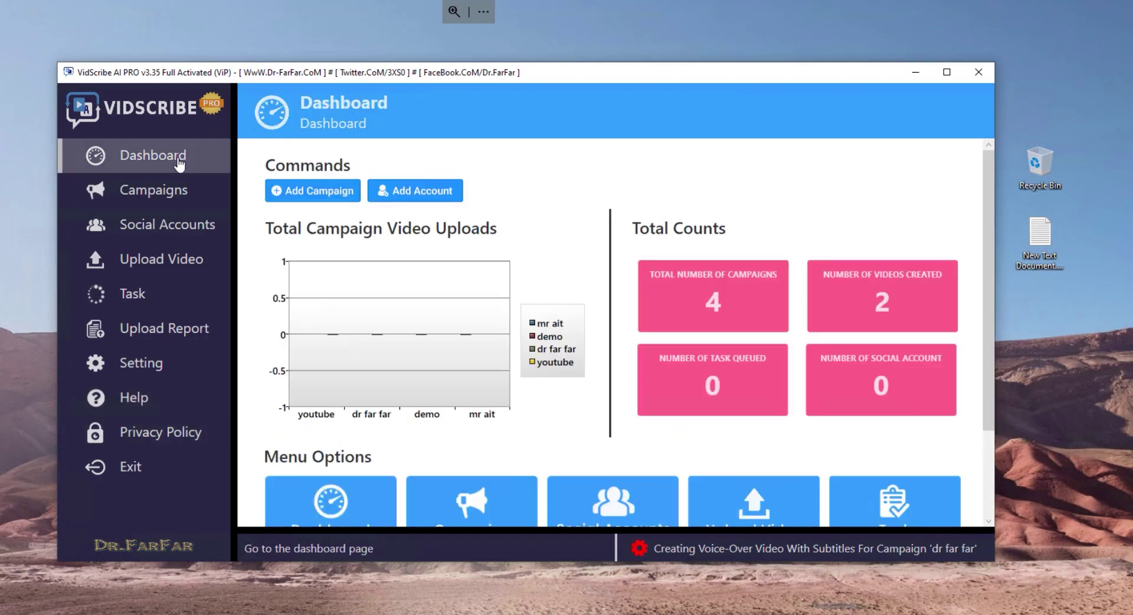
pyautogui.scroll(-2, 644, 161)
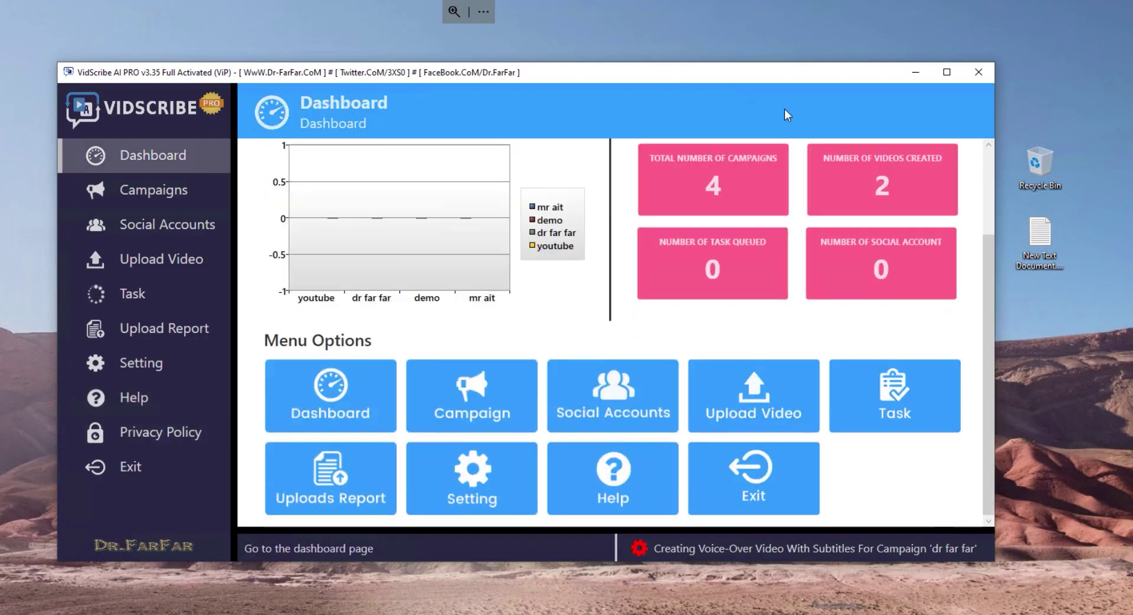
# Maximize and restore the window, then show the Campaigns list
pyautogui.click(947, 75)
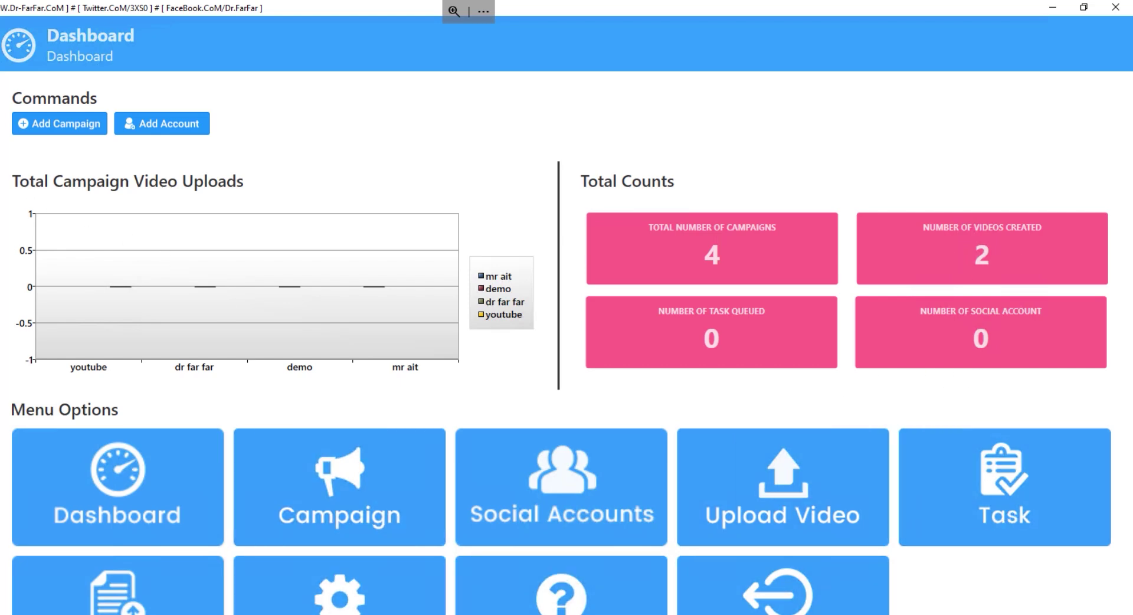
pyautogui.click(1084, 8)
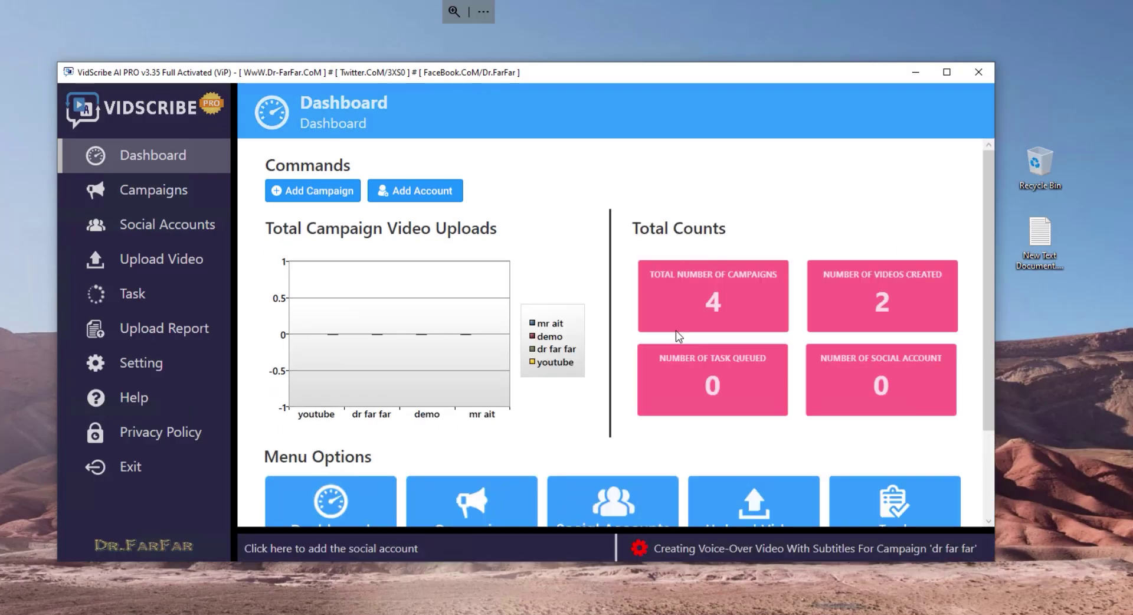
pyautogui.click(181, 203)
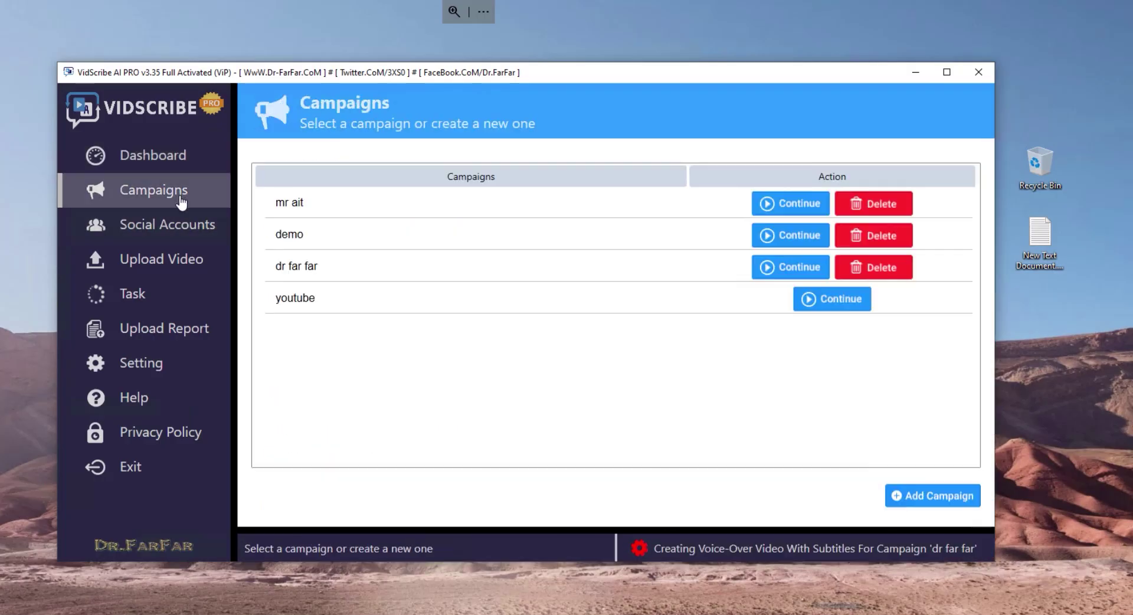